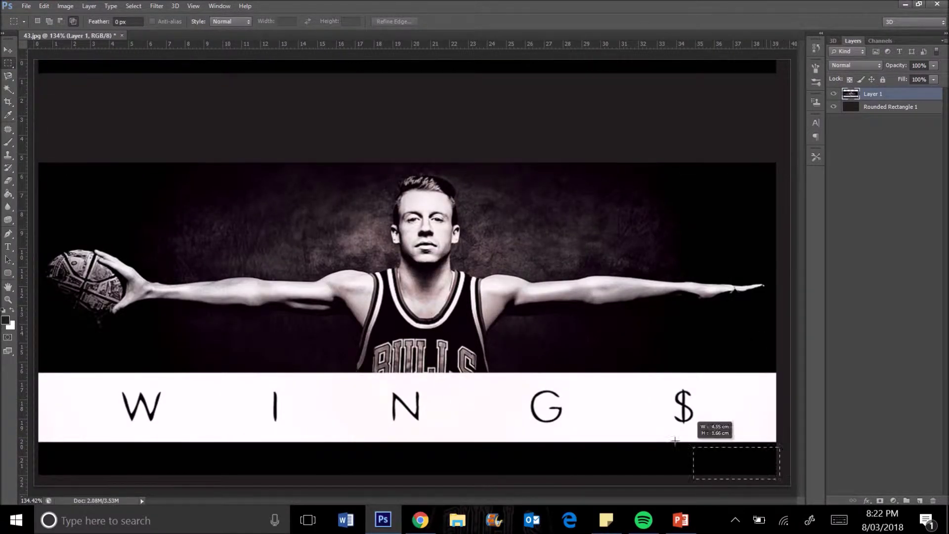
Step: Delete the white WINGS bar, then enlarge the photo and move it to the bottom
left_click_drag(35, 366, 34, 372)
key("Delete")
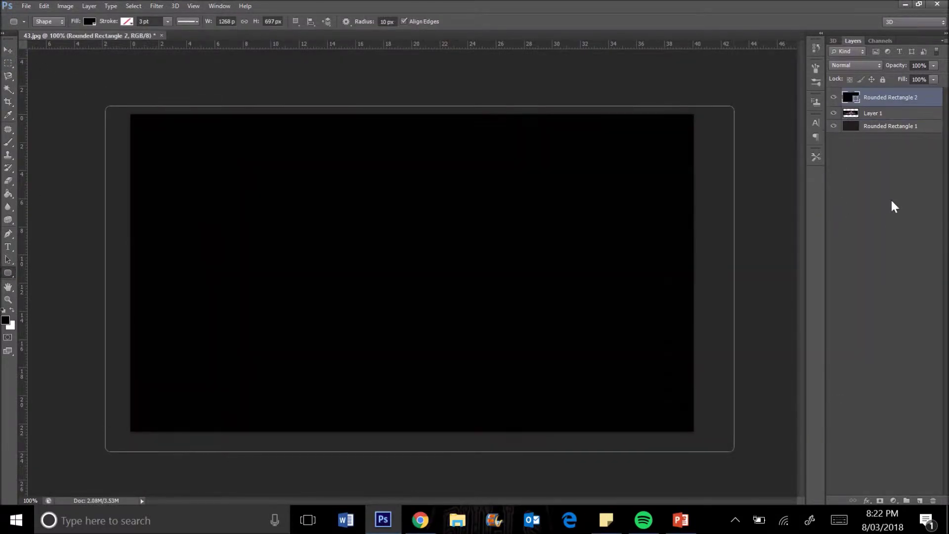
left_click(863, 92)
key("ctrl+t")
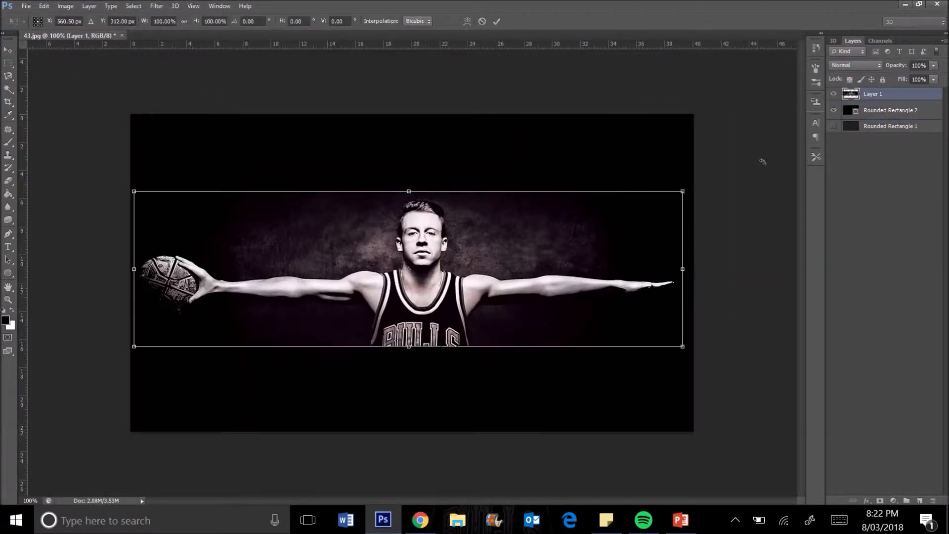
left_click_drag(483, 237, 483, 322)
mouse_move(692, 276)
left_mouse_down()
mouse_move(610, 317)
mouse_move(642, 287)
left_mouse_up()
left_click_drag(585, 316, 587, 328)
key("Return")
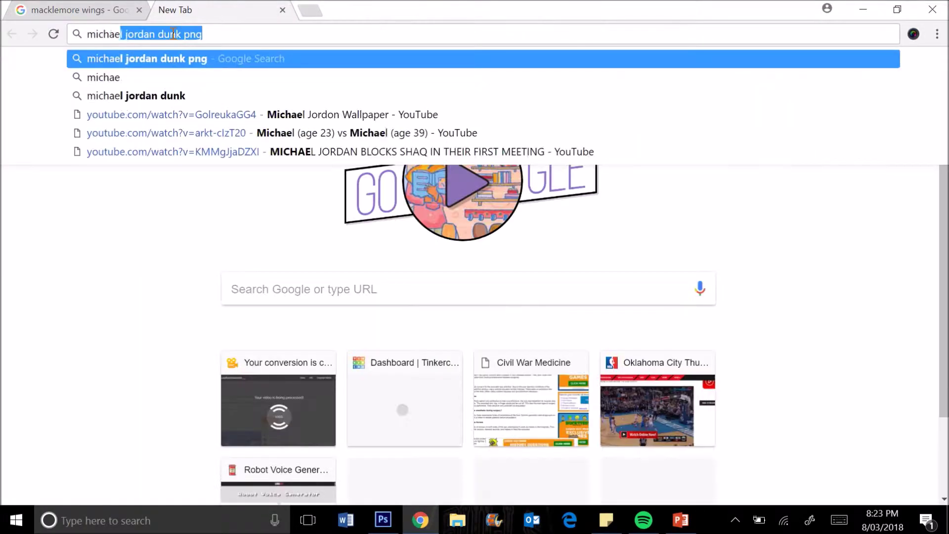
Step: Search Google Images for 'jordan doodles' and preview the doodle results
type("l jordan")
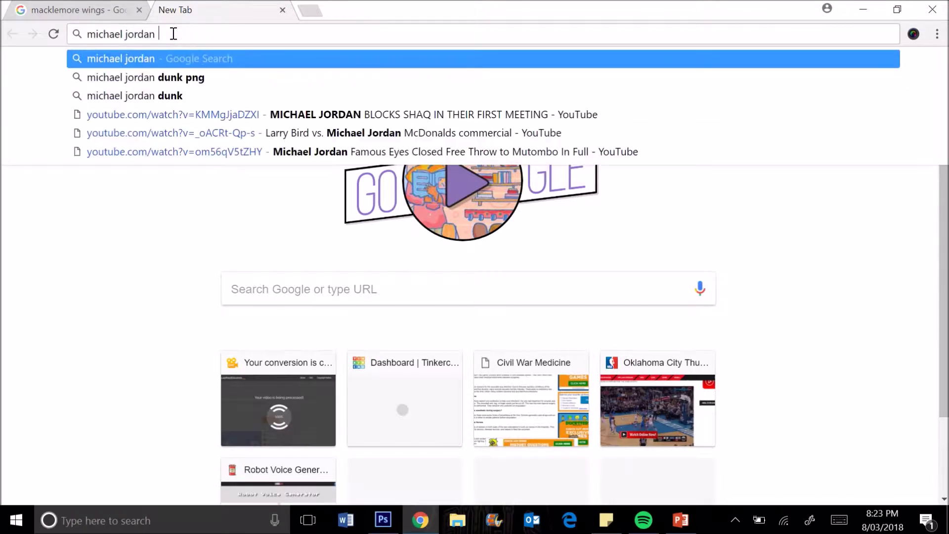
type(" doodles")
key("Return")
left_click(172, 140)
left_click_drag(944, 142, 936, 313)
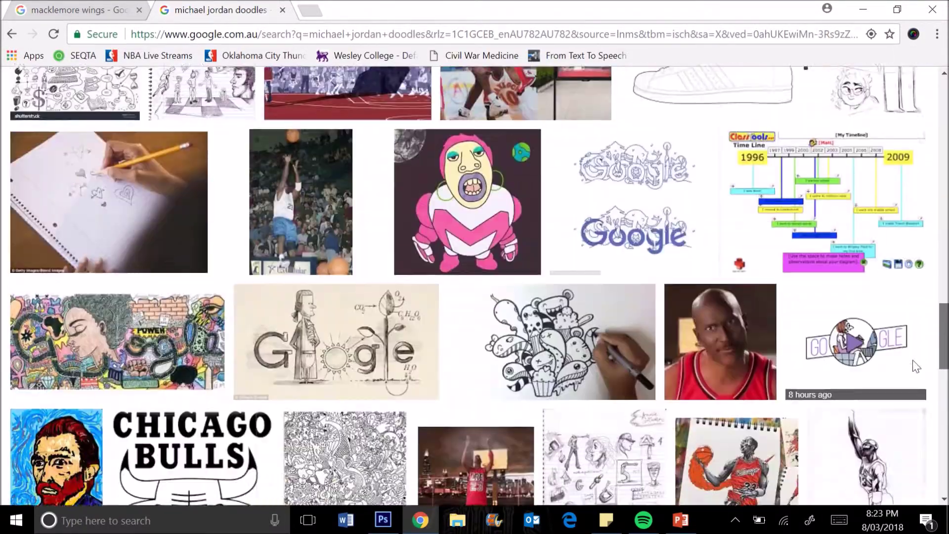
left_click_drag(935, 312, 935, 144)
left_click(48, 311)
key("Right")
key("Right")
scroll(49, 311, "up", 4)
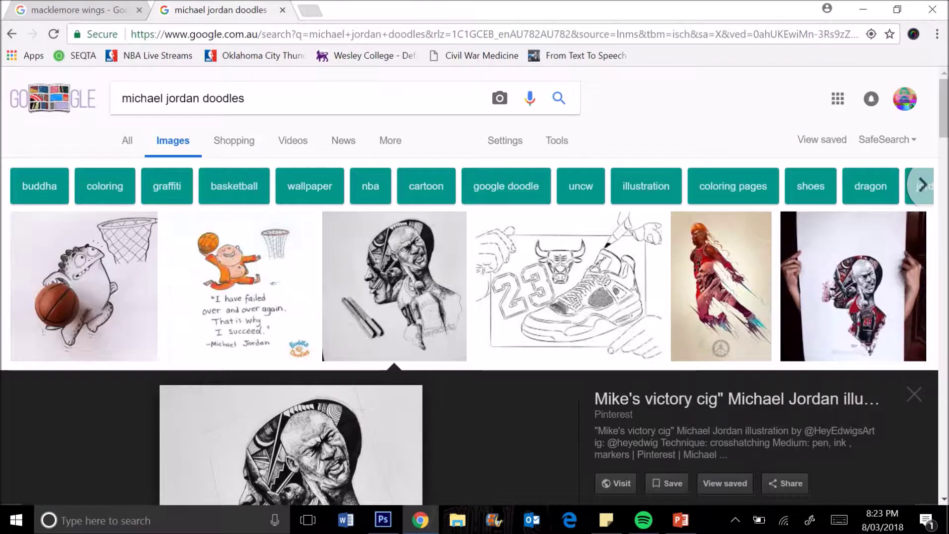
Step: Refine the search to 'mj doodle', then Michael Jordan doodles, and preview the doodled shoe
key("BackSpace")
key("BackSpace")
key("BackSpace")
key("BackSpace")
key("BackSpace")
key("BackSpace")
type("mj doodle")
key("Return")
key("Left")
key("Left")
key("Left")
key("BackSpace")
type("ichael jordan")
key("Return")
left_click(115, 268)
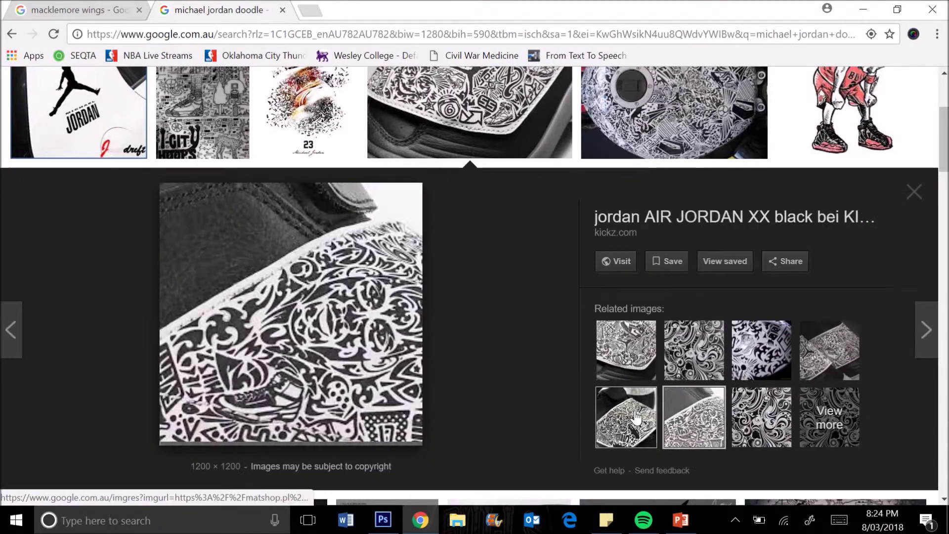
Step: Launch Illustrator from the Start menu search
right_click(402, 116)
key("Escape")
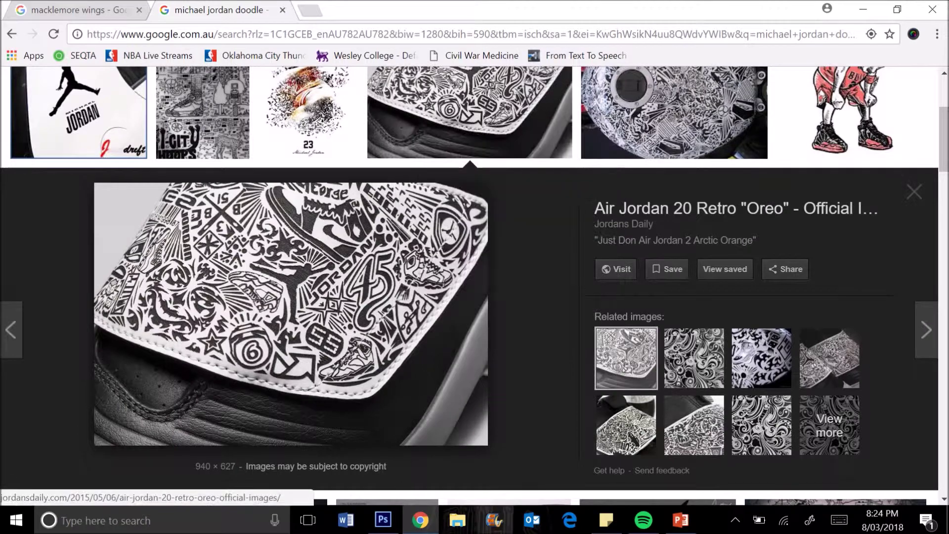
key("super")
type("il")
key("Return")
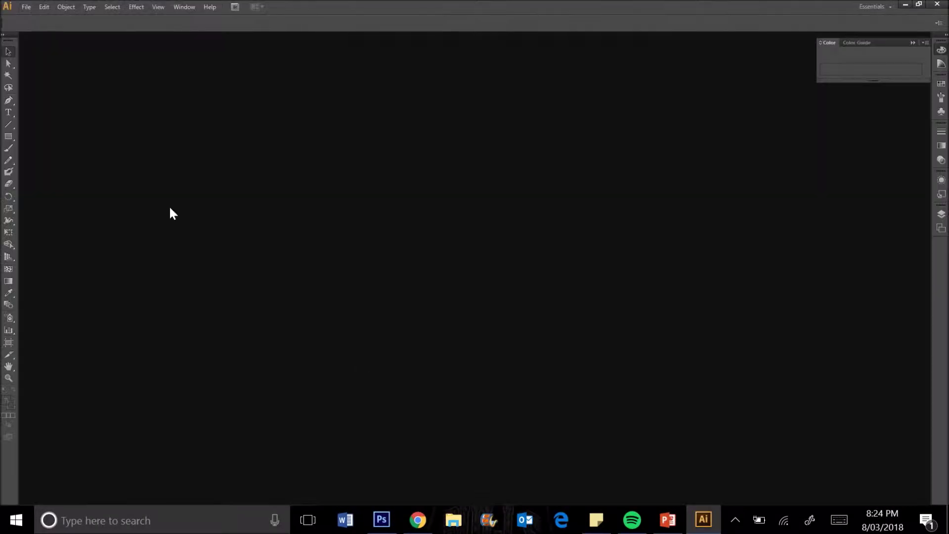
Step: Image Trace the placed shoe photo and expand it into editable paths
left_click(27, 7)
left_click(501, 228)
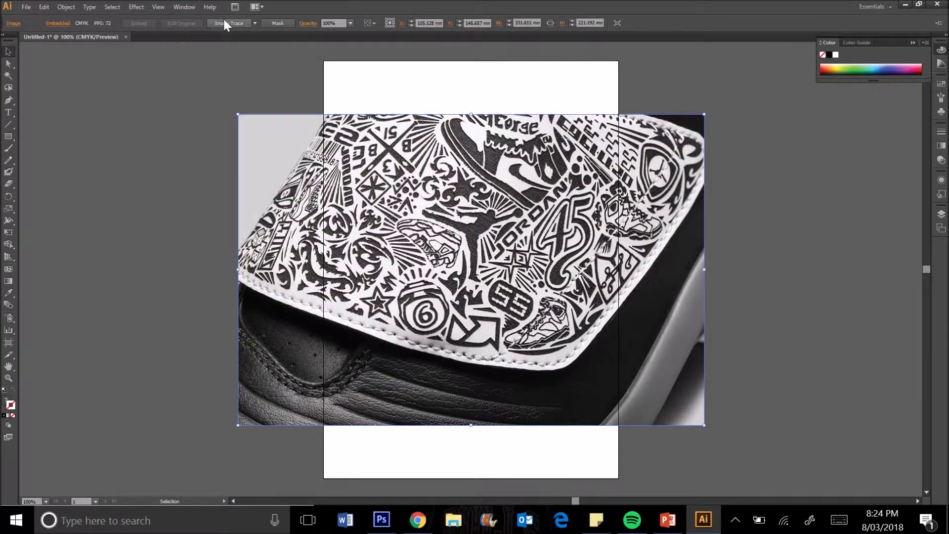
left_click(225, 23)
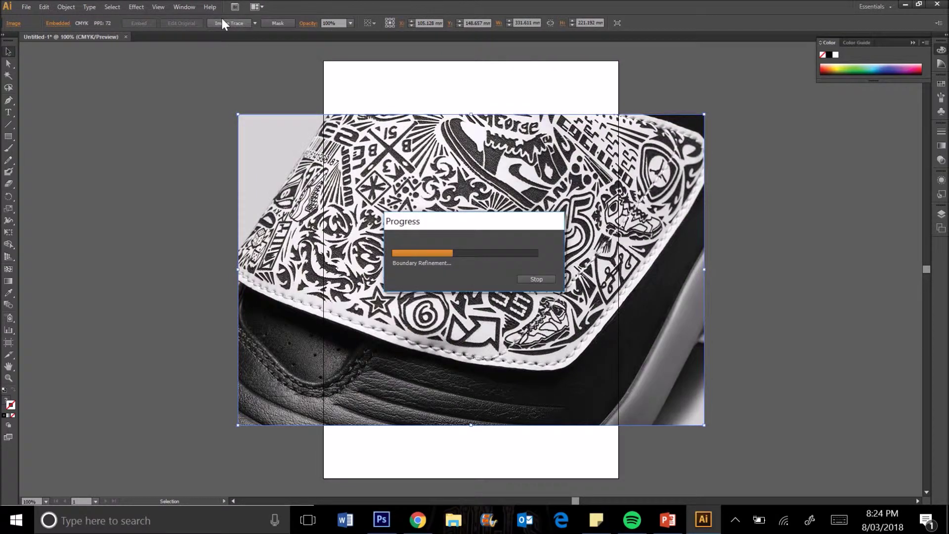
left_click(279, 23)
Step: Remove the background paths and black diagonal stripe, shifting the traced artwork left
double_click(296, 344)
key("Delete")
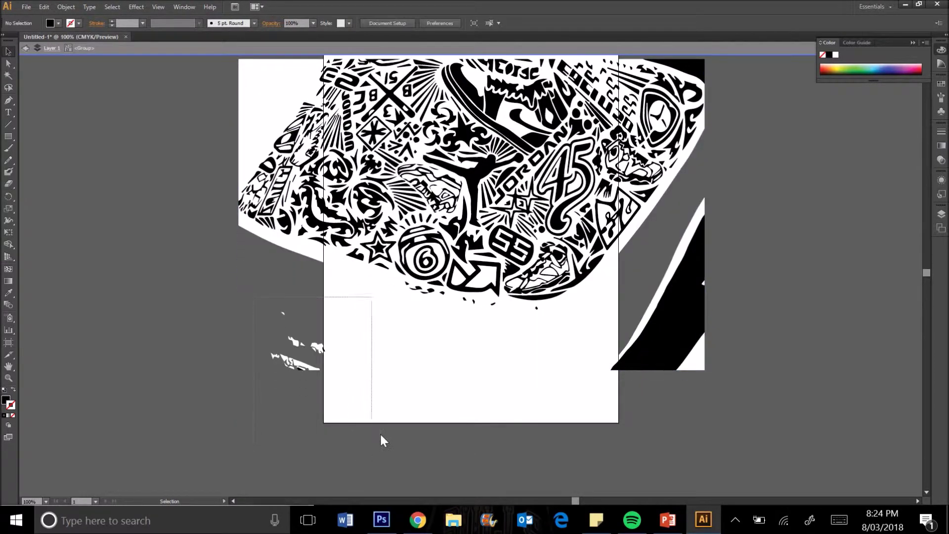
key("ctrl+minus")
key("ctrl+a")
left_click_drag(480, 365, 213, 365)
left_click(331, 332)
key("Delete")
left_click(275, 321)
key("Delete")
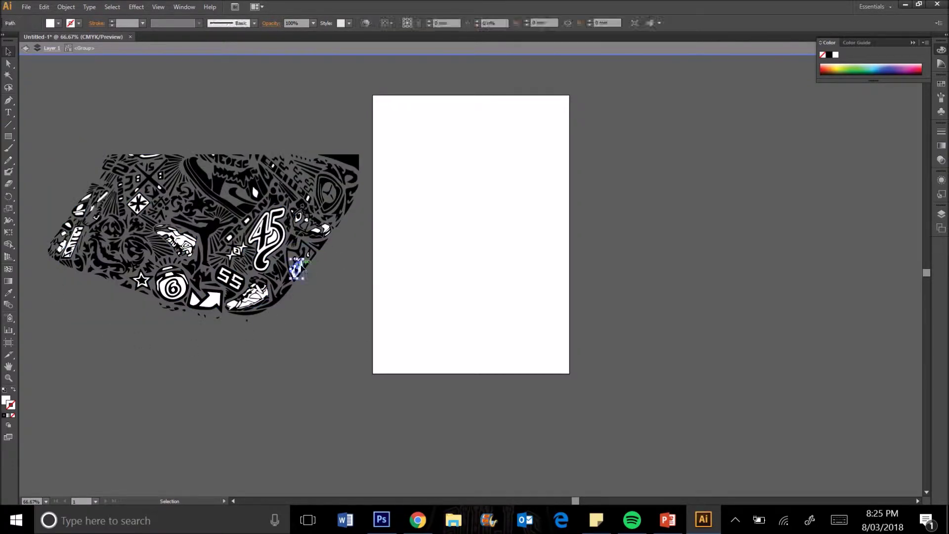
left_click(335, 365)
key("ctrl+plus")
key("ctrl+plus")
scroll(335, 365, "left", 10)
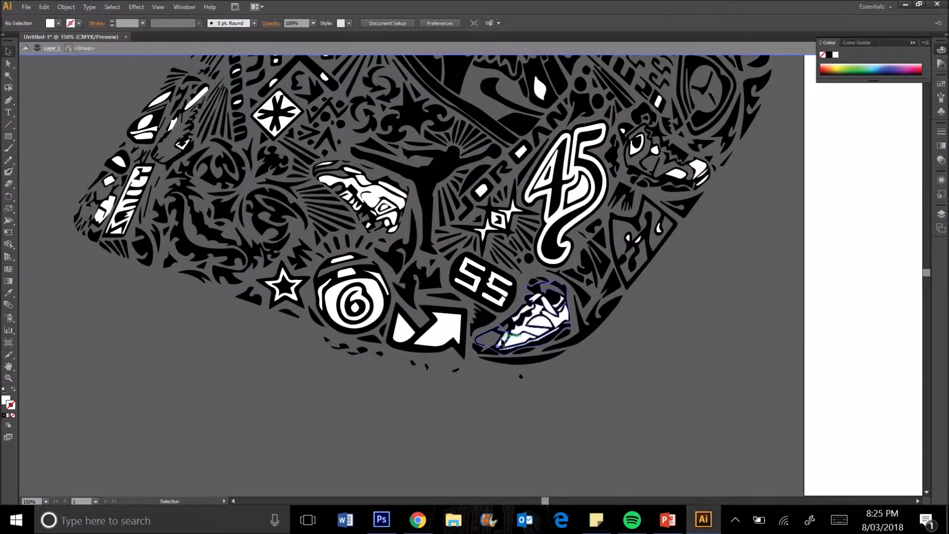
Step: Delete the white fills of the shoe, sole line, 45, 55, arrow, ball and star
left_click(570, 324)
key("Delete")
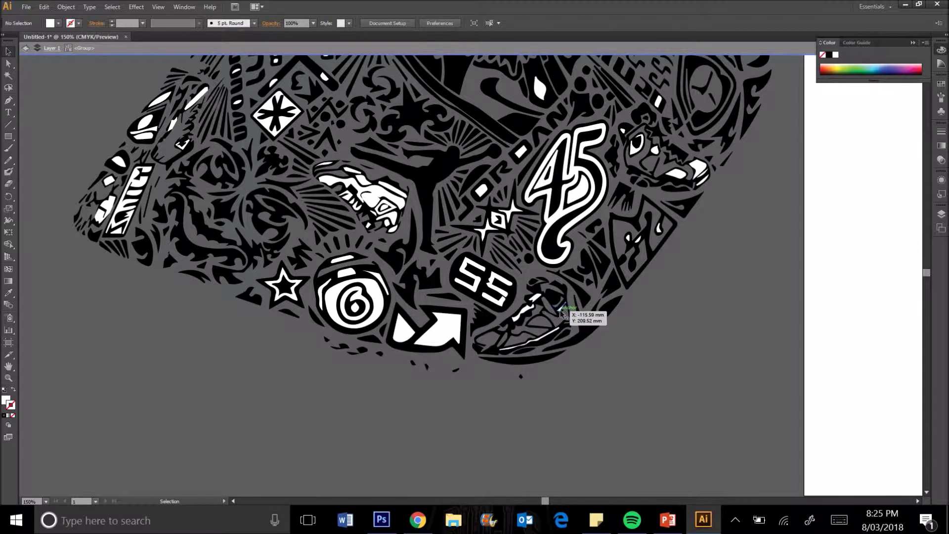
left_click(536, 350)
key("Delete")
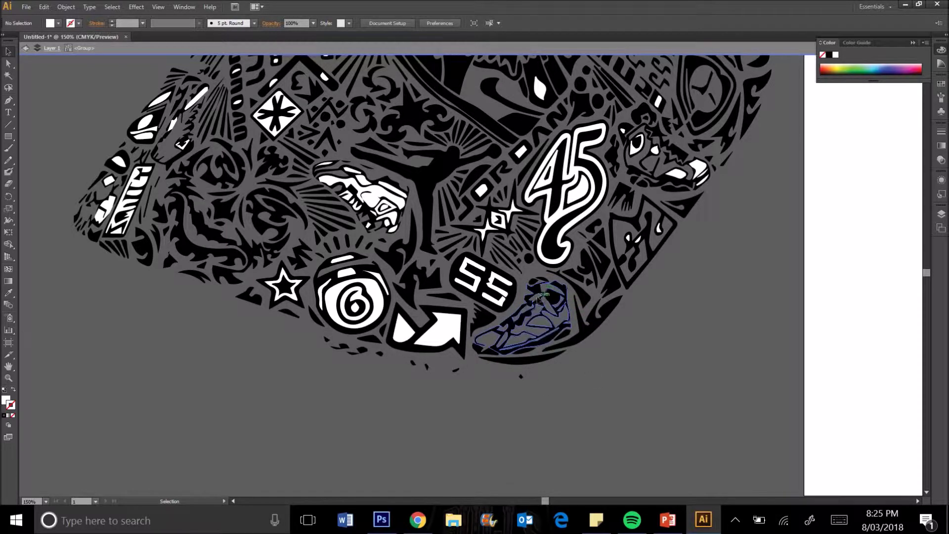
left_click(574, 194)
key("Delete")
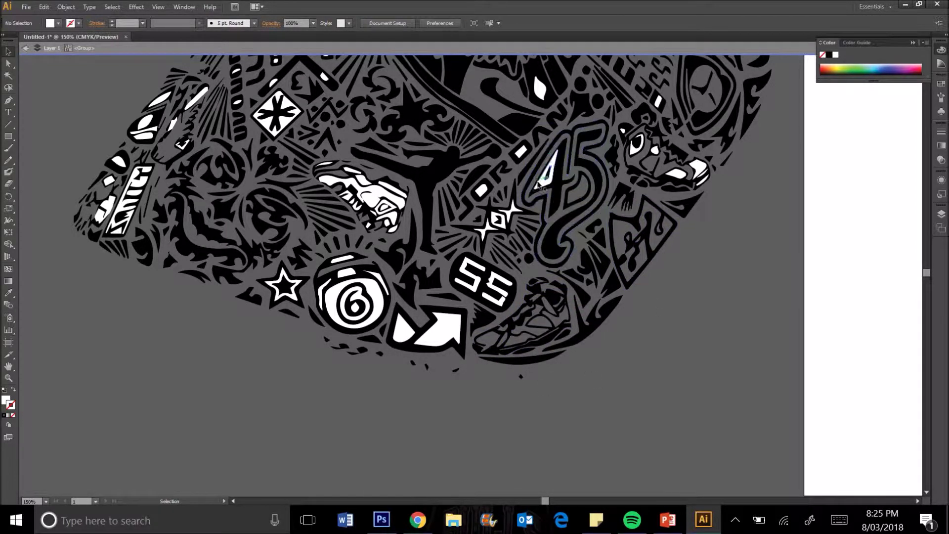
left_click(512, 299)
key("Delete")
left_click(437, 330)
key("Delete")
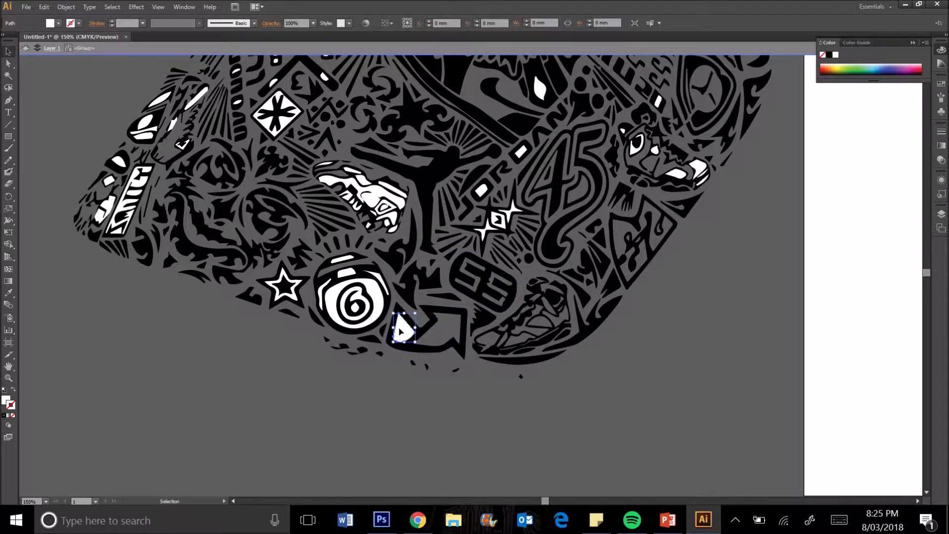
left_click(372, 305)
key("Delete")
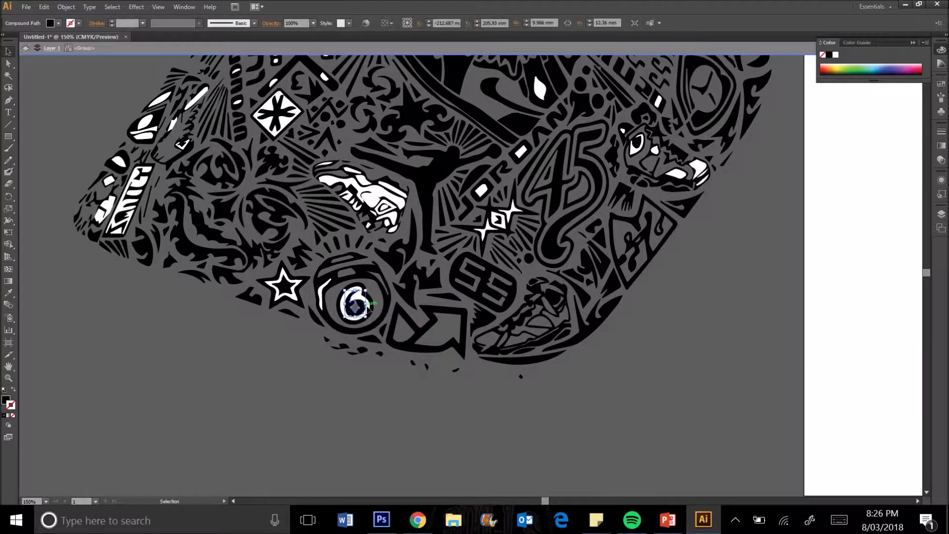
key("Delete")
left_click(280, 296)
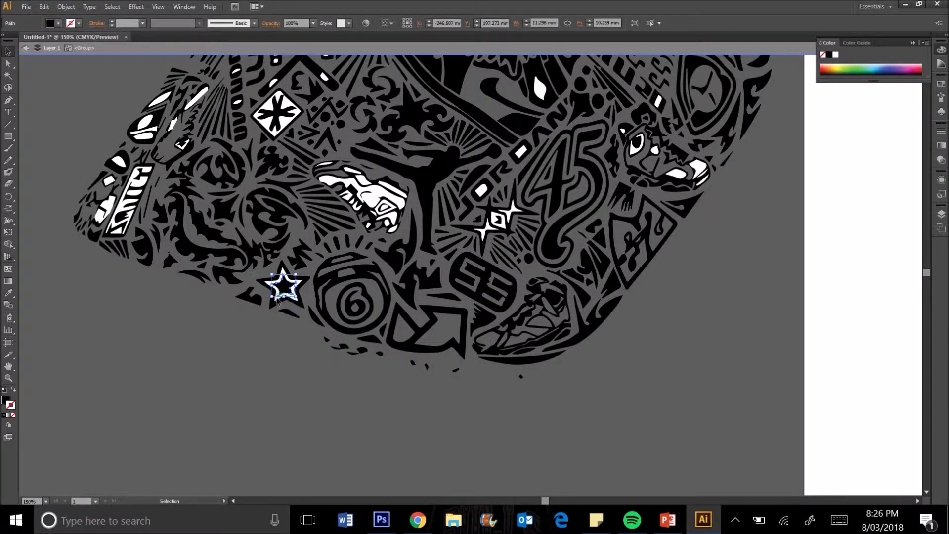
key("Delete")
Step: Delete the small white shapes on the right and two white stars
scroll(926, 274, "up", 5)
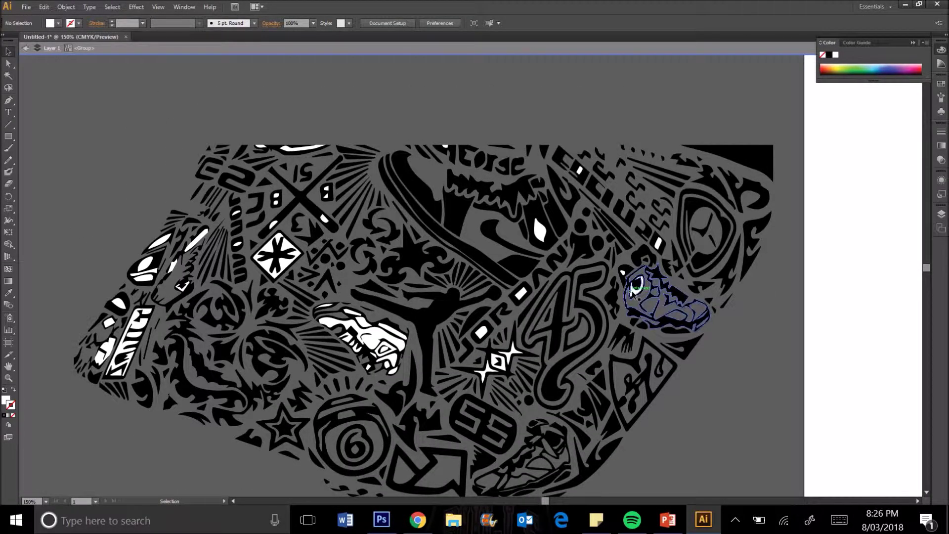
left_click(658, 243)
key("Delete")
left_click(579, 169)
key("Delete")
left_click(623, 270)
key("Delete")
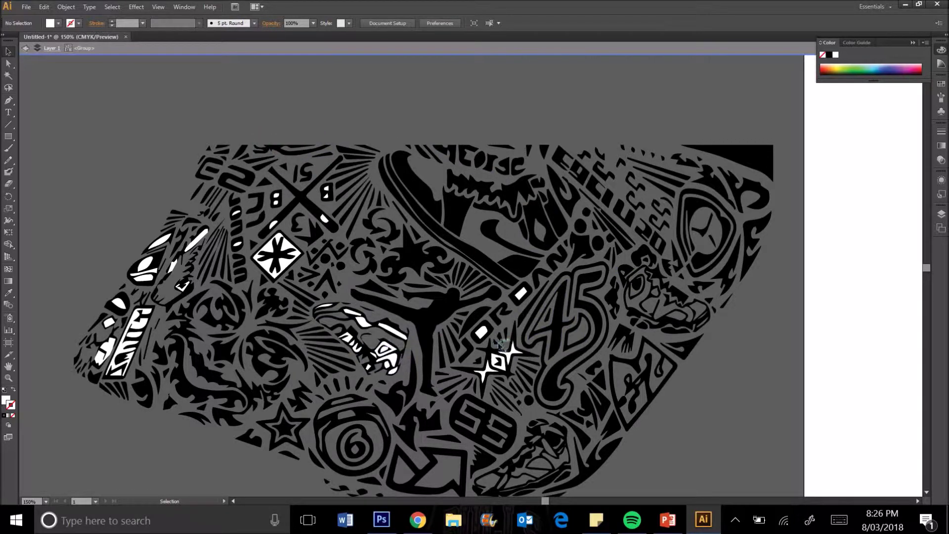
left_click(489, 371)
key("Delete")
left_click(511, 353)
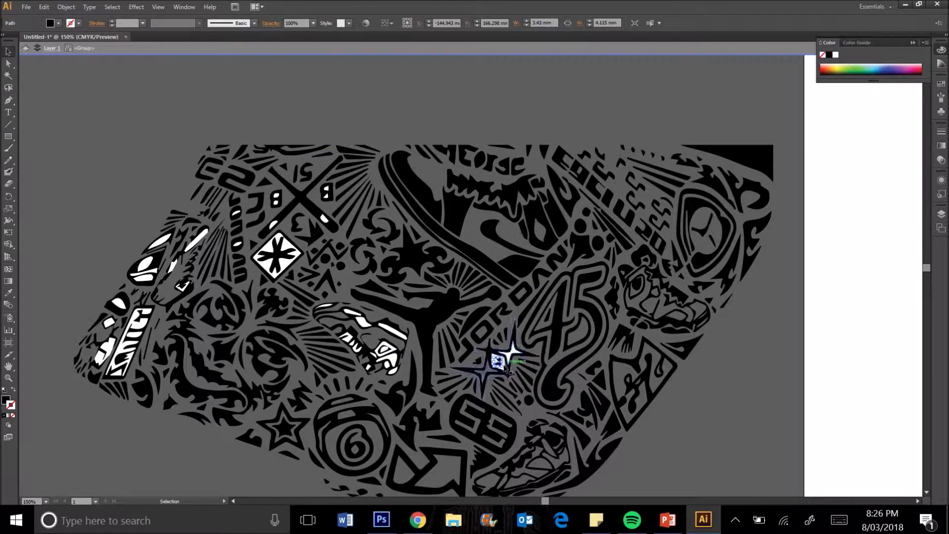
key("Delete")
Step: Delete the remaining white pieces, crescent and marks on the shoe
left_click(394, 331)
key("Delete")
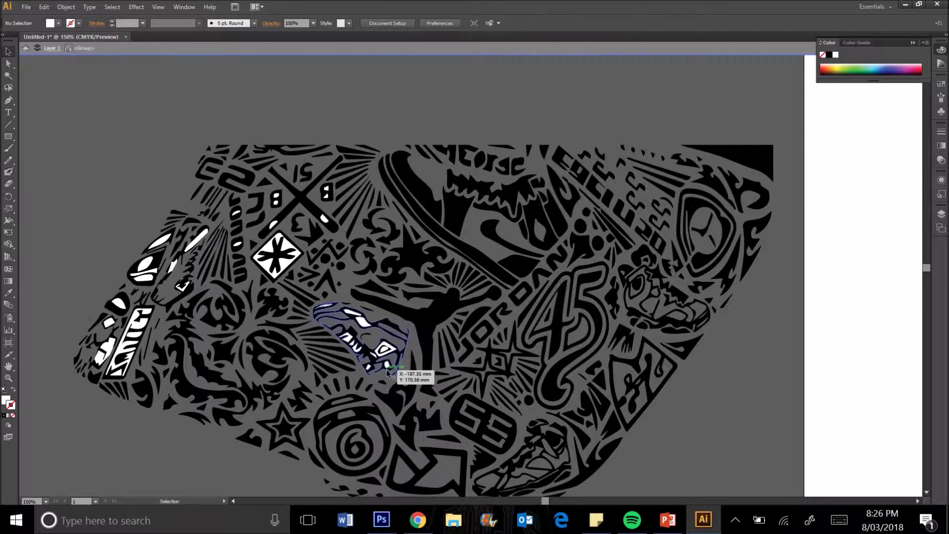
left_click(386, 367)
key("Delete")
left_click(383, 348)
key("Delete")
left_click(363, 322)
key("Delete")
left_click(330, 309)
key("Delete")
left_click(346, 341)
key("Delete")
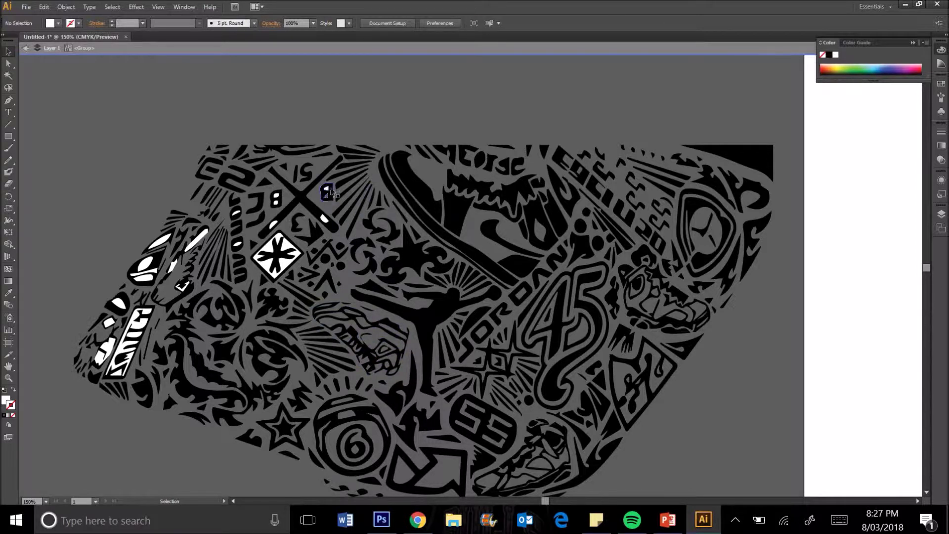
key("Delete")
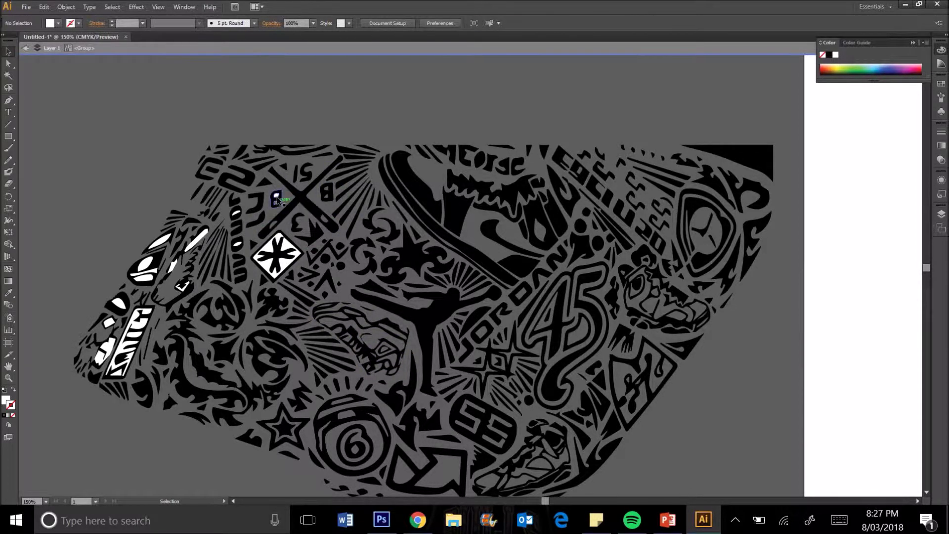
Step: Delete the white diamond star and slash shapes, then exit isolation mode
left_click(267, 252)
key("Delete")
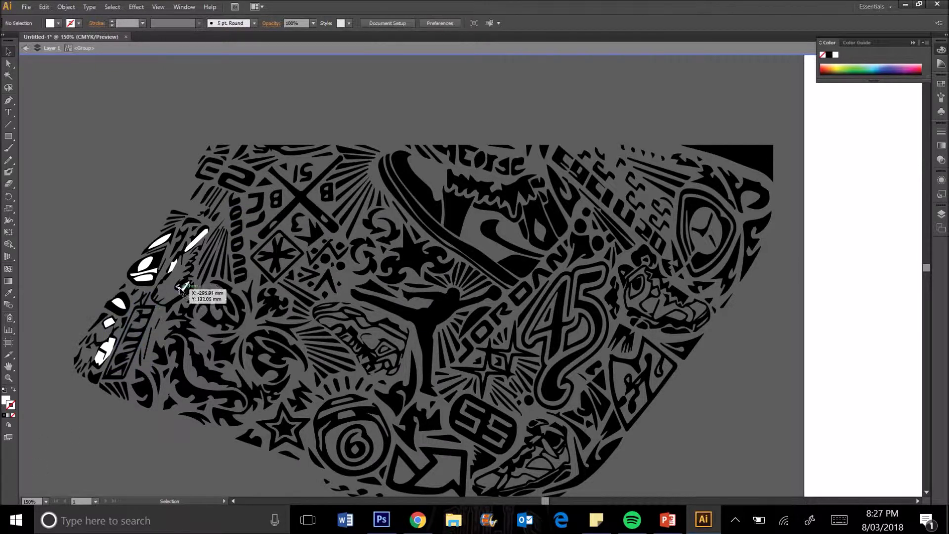
left_click(198, 238)
key("Delete")
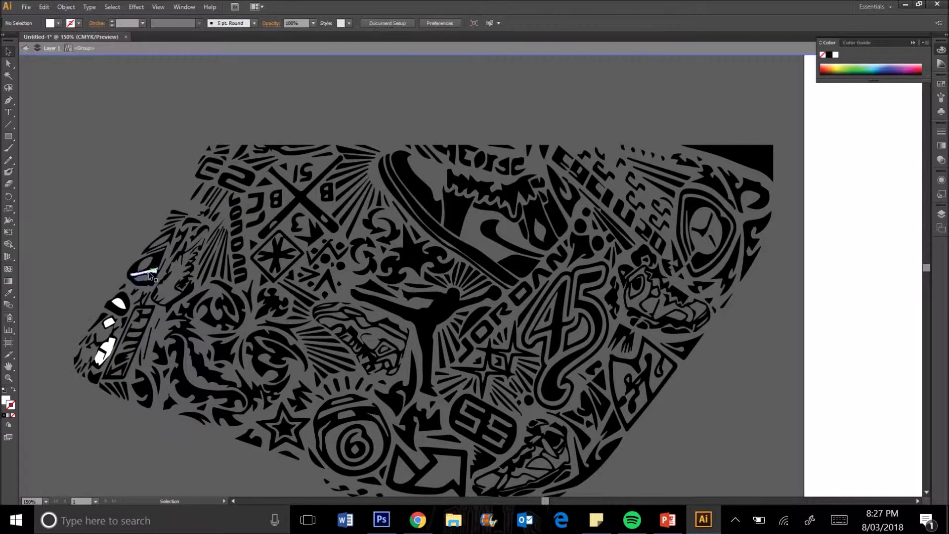
double_click(75, 86)
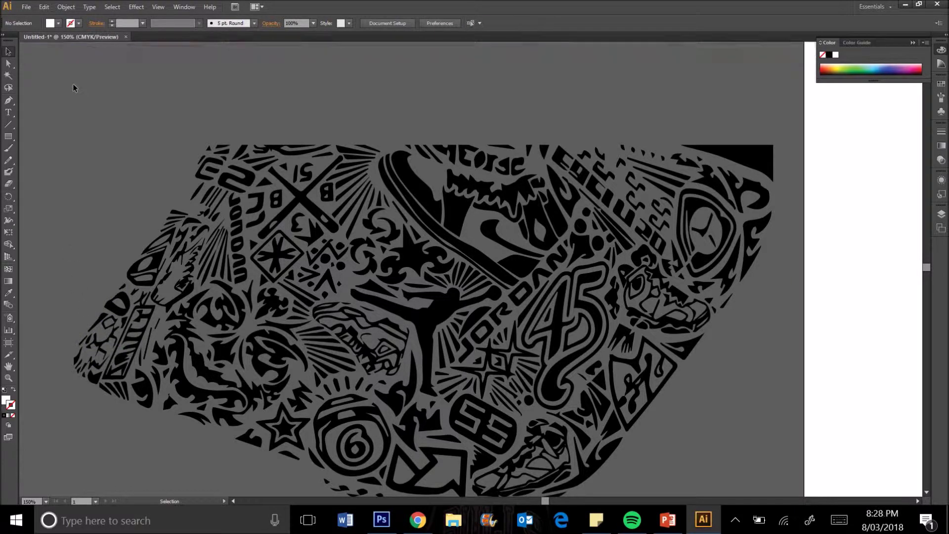
Step: Try a white fill on the doodle artwork, then set it back to black
key("ctrl+a")
double_click(6, 399)
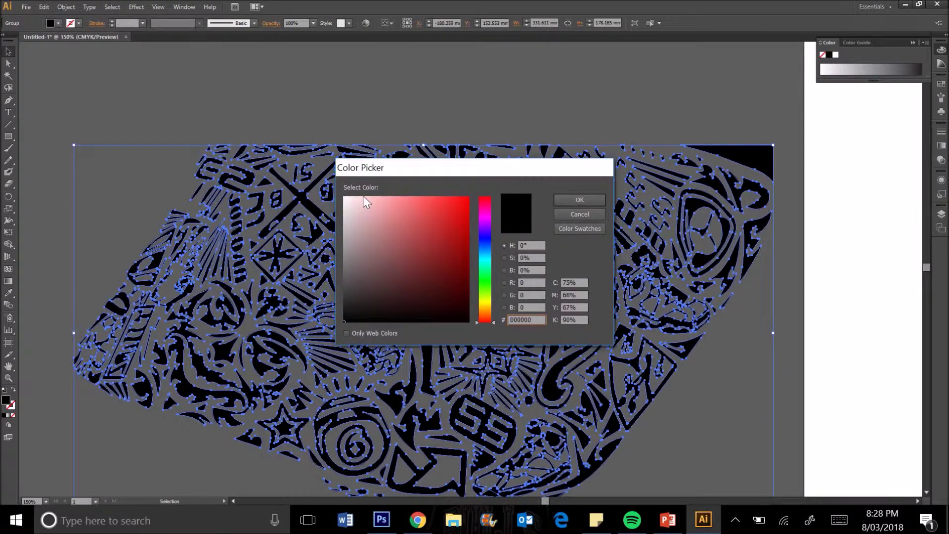
left_click(578, 199)
left_click(615, 246)
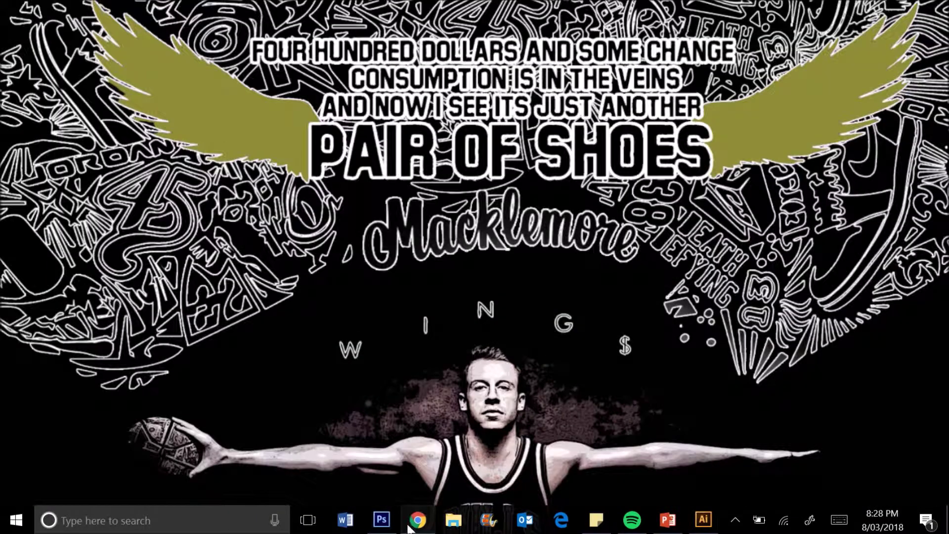
left_click(388, 516)
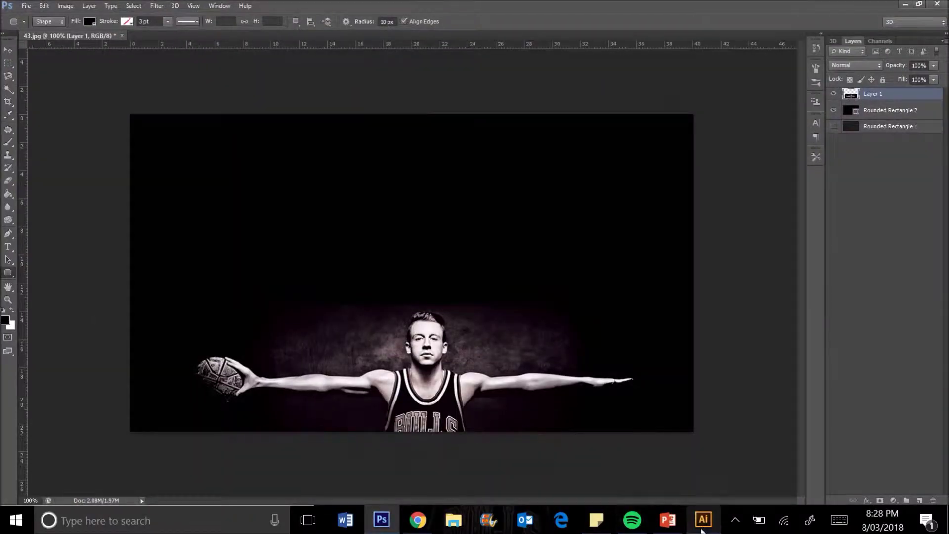
left_click(382, 519)
double_click(4, 402)
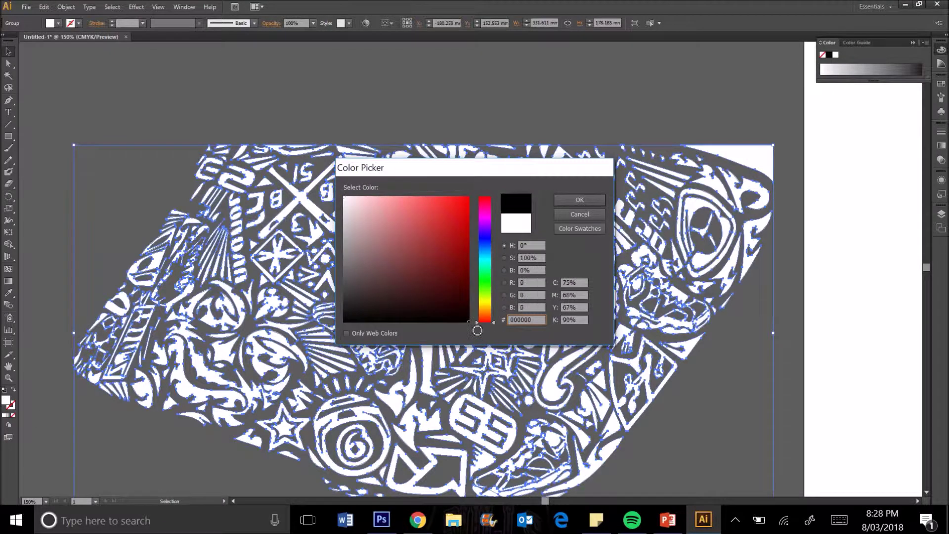
left_click(579, 200)
left_click(571, 159)
Step: Find the Air Jordan 20 Playoffs doodle image on Google Images and paste it into Illustrator
left_click(418, 519)
left_click(698, 348)
left_click(781, 417)
left_click(611, 337)
left_click(791, 380)
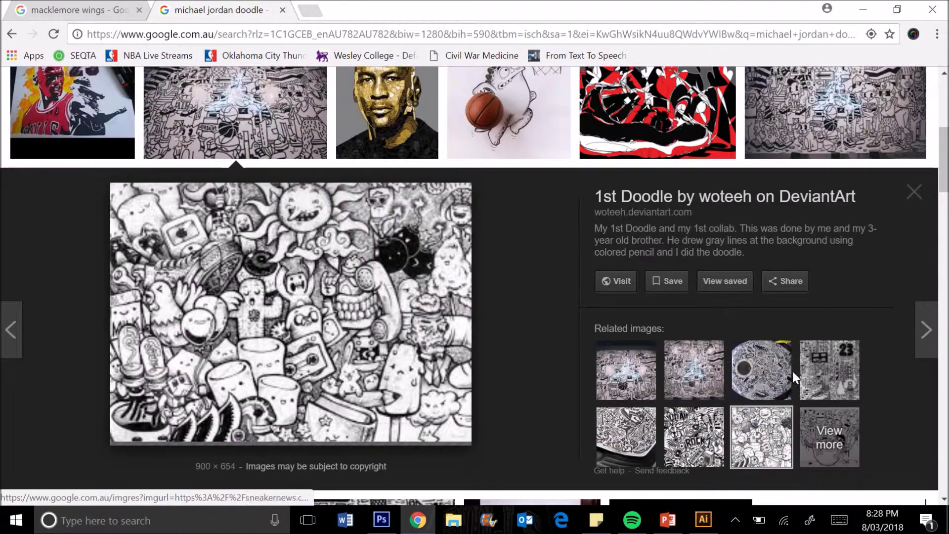
key("Right")
key("Right")
key("Right")
key("Right")
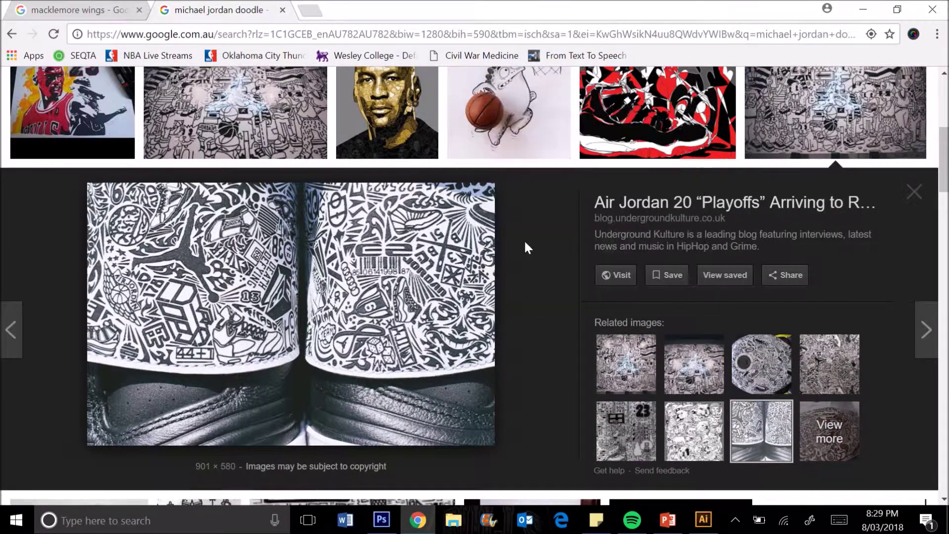
left_click(381, 519)
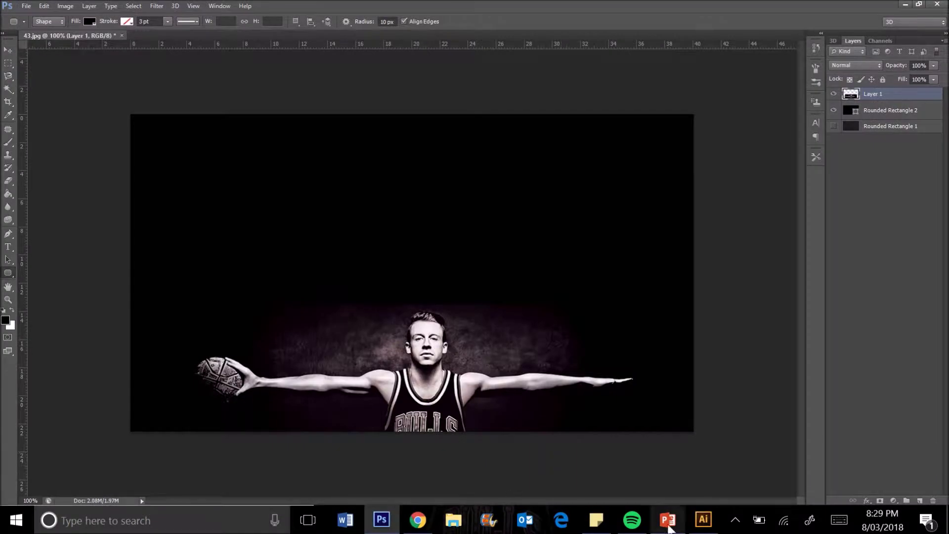
left_click(703, 519)
key("ctrl+v")
Step: Image Trace the new shoe photo and move the traced group to the lower left
left_click(228, 24)
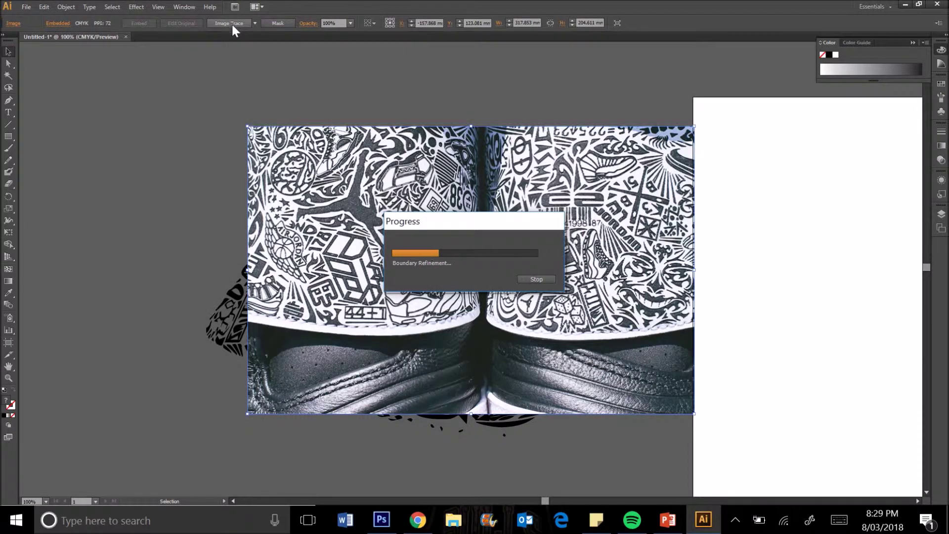
double_click(285, 365)
scroll(661, 461, "down", 4)
left_click(326, 232)
key("Escape")
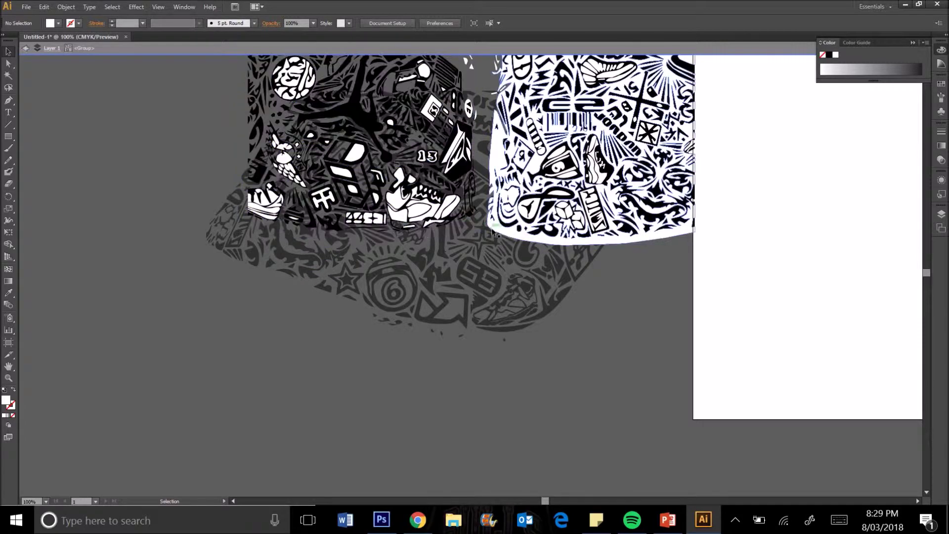
key("ctrl+minus")
left_click_drag(587, 171, 385, 378)
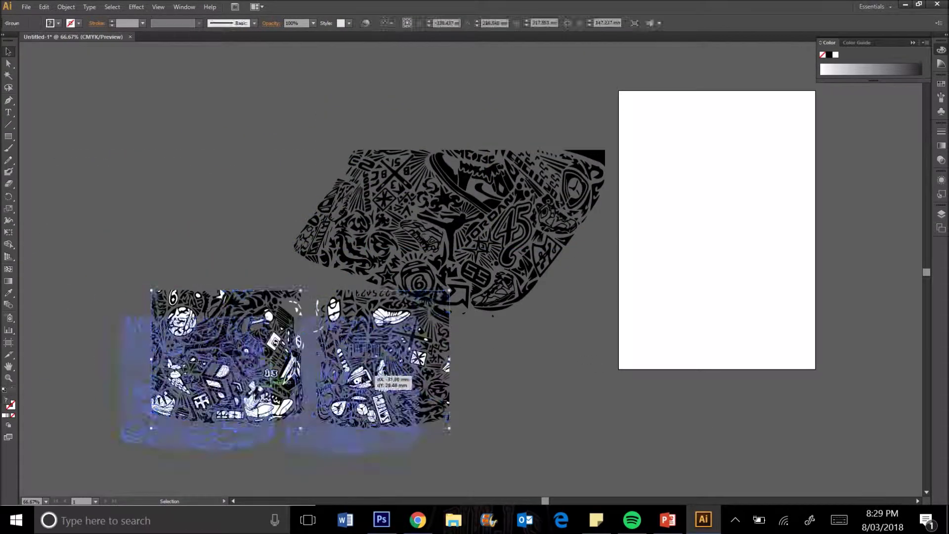
key("ctrl+plus")
key("ctrl+plus")
scroll(927, 288, "down", 5)
left_click_drag(927, 288, 926, 280)
left_click_drag(545, 500, 518, 501)
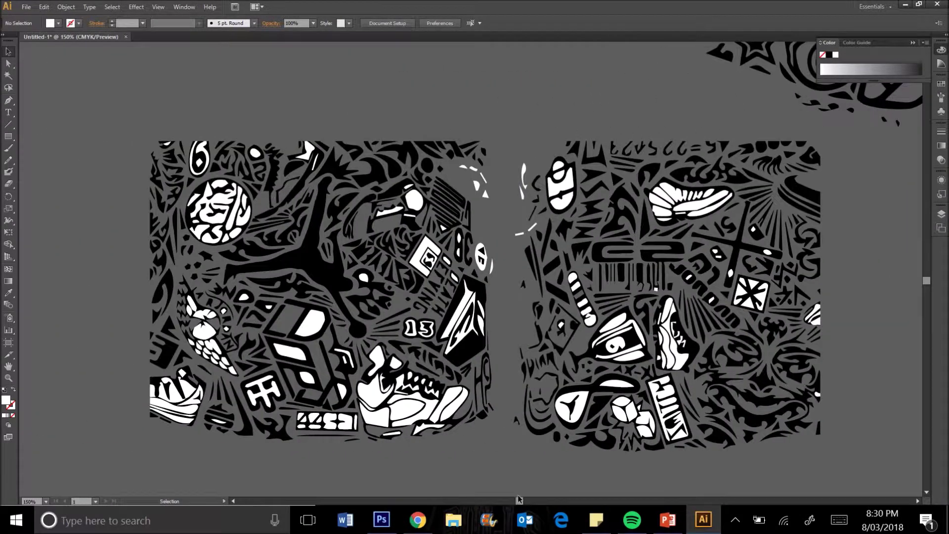
left_click(588, 403)
Step: Reposition the white Jordan logo shapes and undo the X box, lettering and stripe changes
left_click(527, 198)
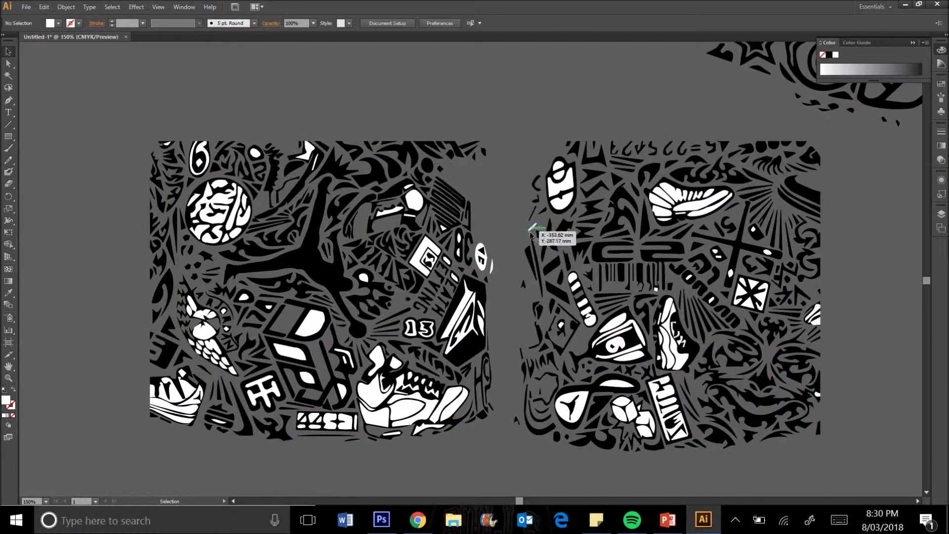
left_click_drag(628, 404, 634, 406)
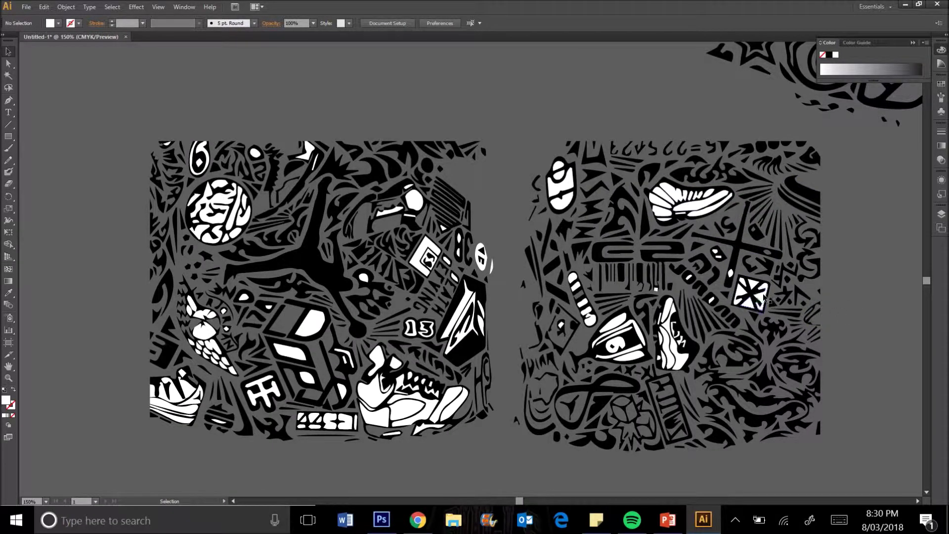
key("ctrl+z")
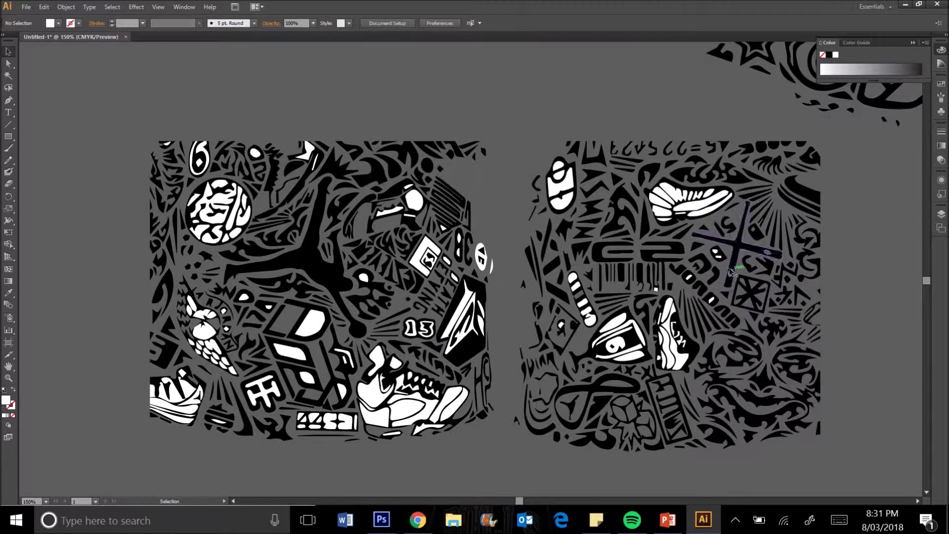
key("ctrl+z")
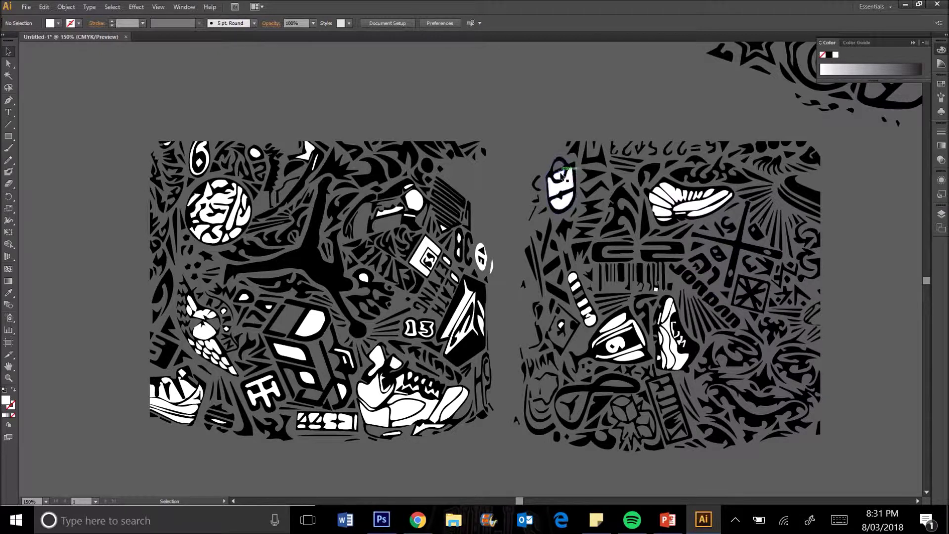
key("ctrl+z")
key("ctrl+z")
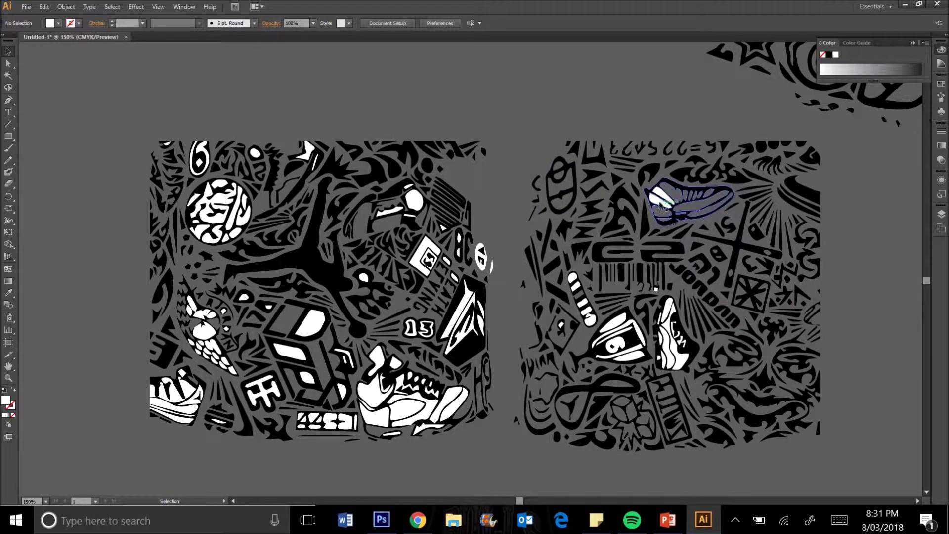
key("ctrl+z")
key("ctrl+z")
key("ctrl+z")
key("ctrl+z")
key("ctrl+z")
key("ctrl+z")
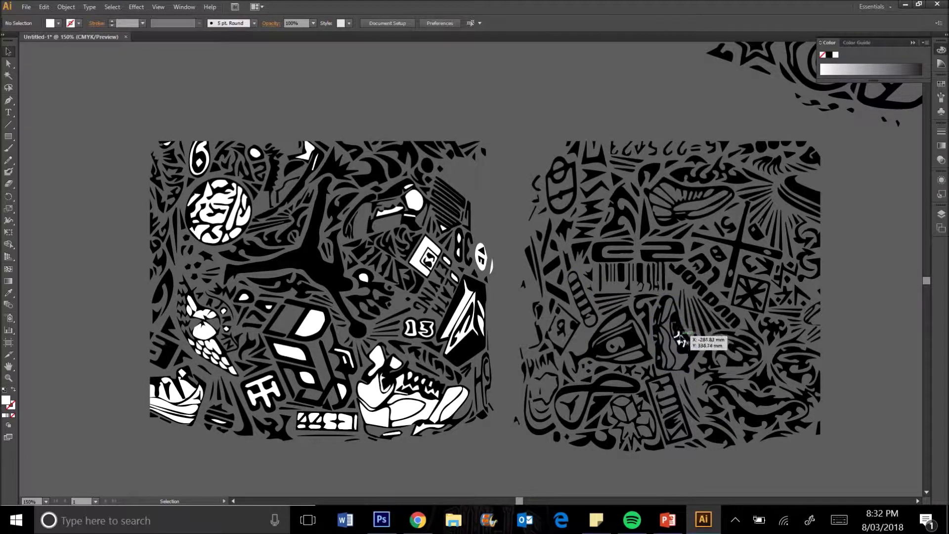
left_click(425, 430)
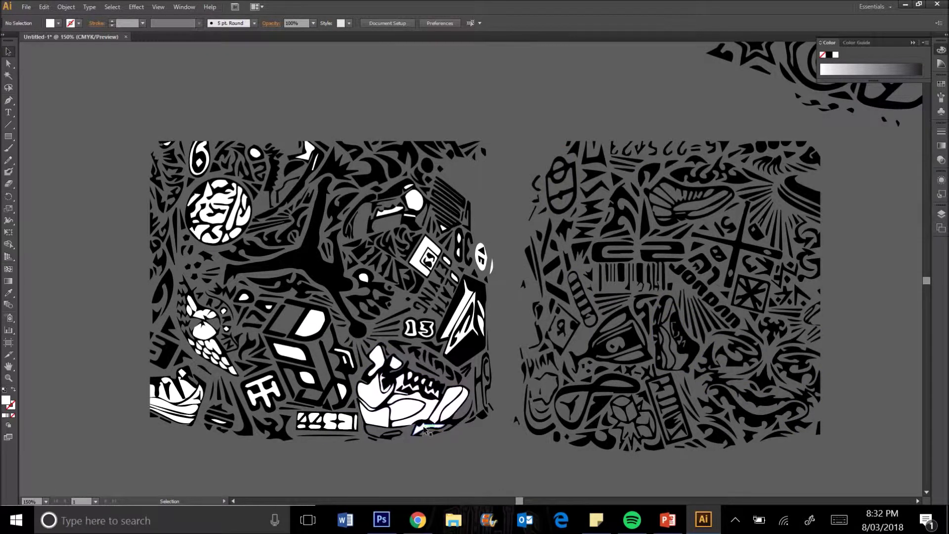
Step: Turn the remaining white shapes dark: shoe stripes, 13, lettering, top-left circle and bird
key("ctrl+z")
key("ctrl+z")
key("ctrl+z")
key("ctrl+z")
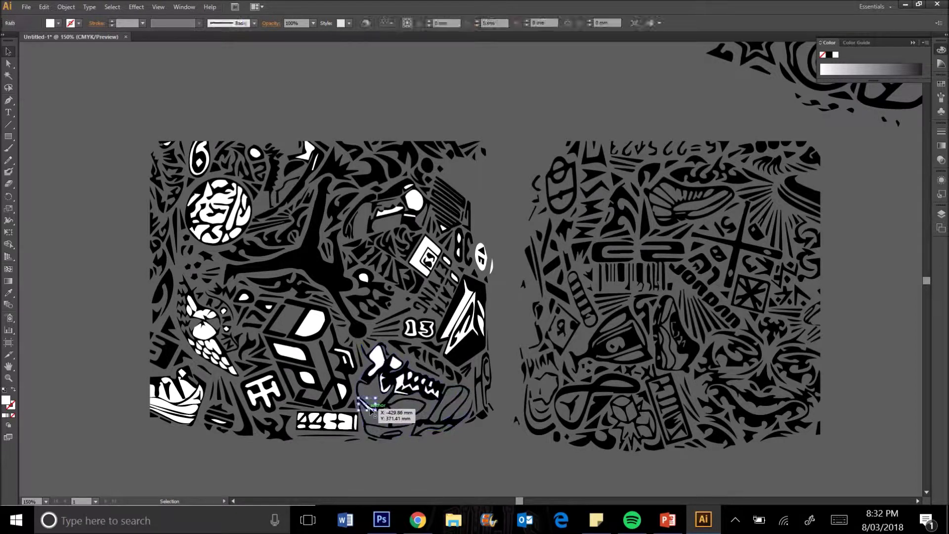
key("ctrl+z")
key("ctrl+z")
key("ctrl+z")
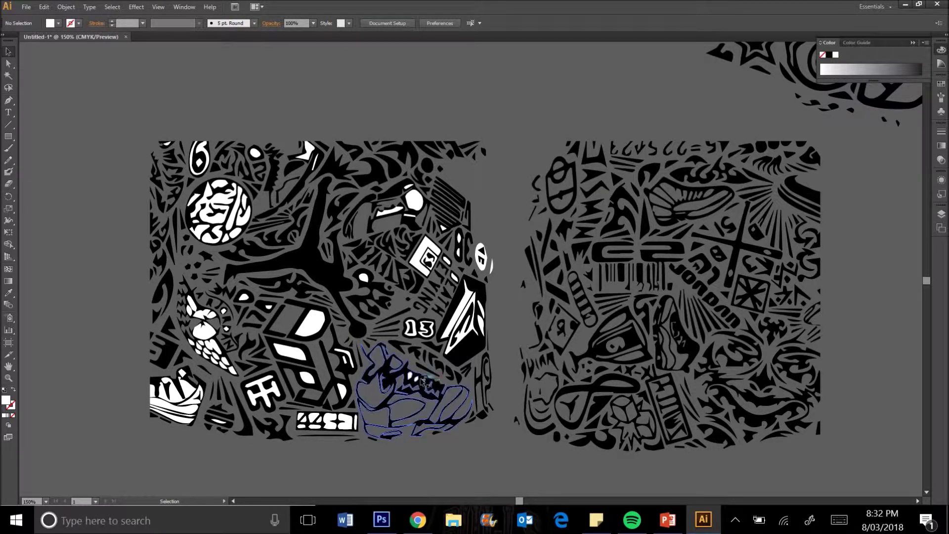
key("ctrl+z")
key("ctrl+z")
key("ctrl+z")
key("ctrl+z")
key("ctrl+z")
key("ctrl+z")
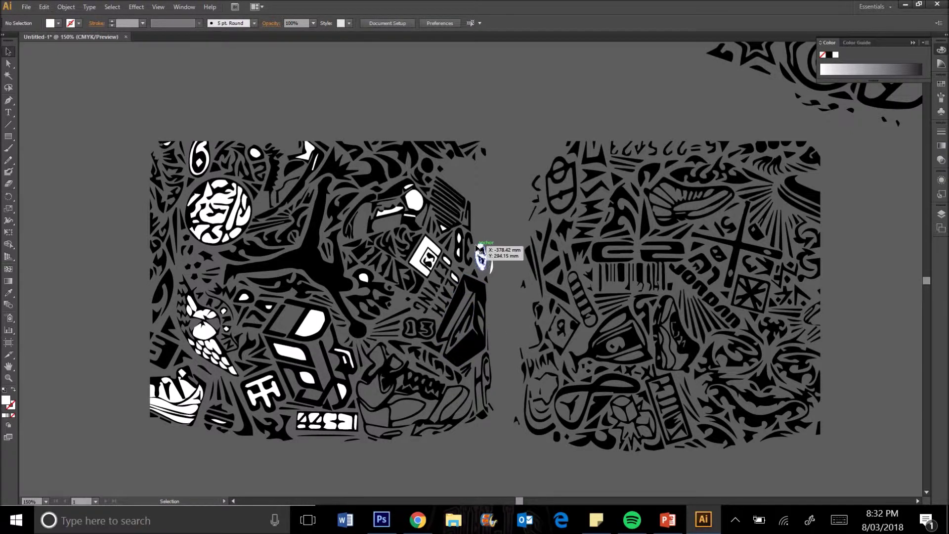
key("ctrl+z")
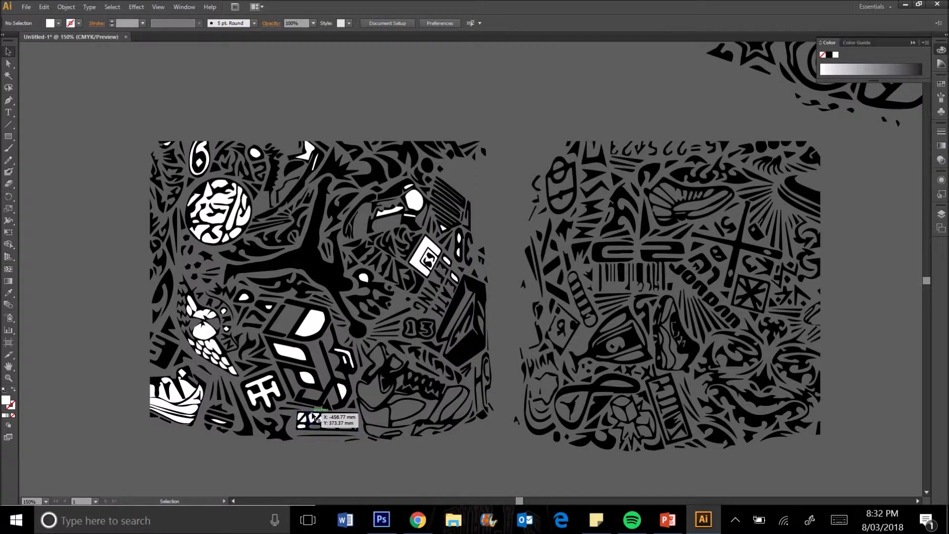
key("ctrl+z")
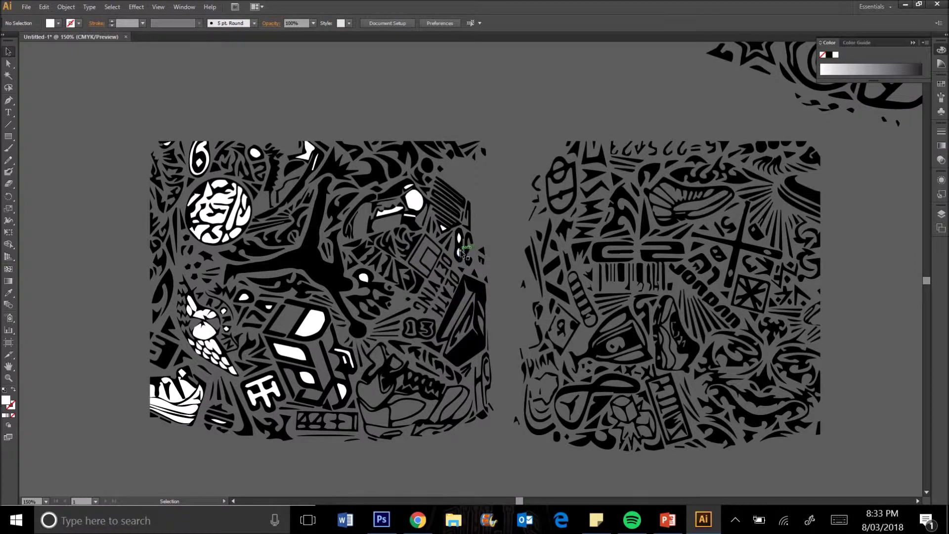
key("ctrl+z")
key("ctrl+z")
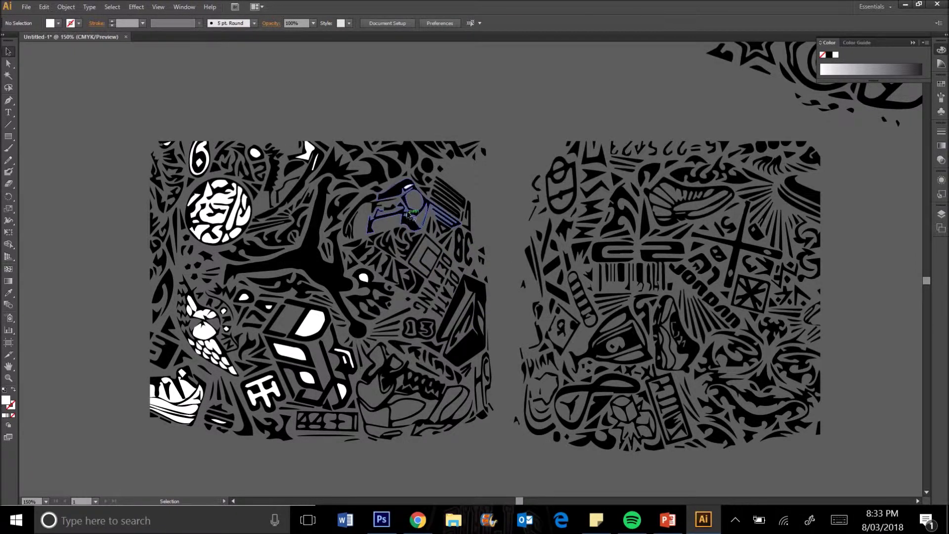
key("ctrl+z")
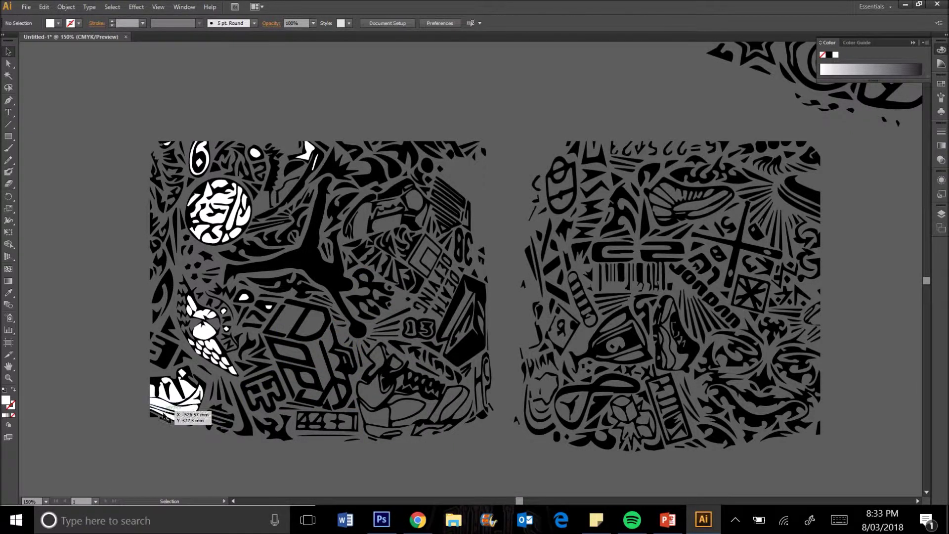
key("ctrl+z")
key("ctrl+z")
key("ctrl+z")
key("ctrl+z")
key("ctrl+z")
key("ctrl+z")
key("ctrl+z")
key("ctrl+z")
key("ctrl+z")
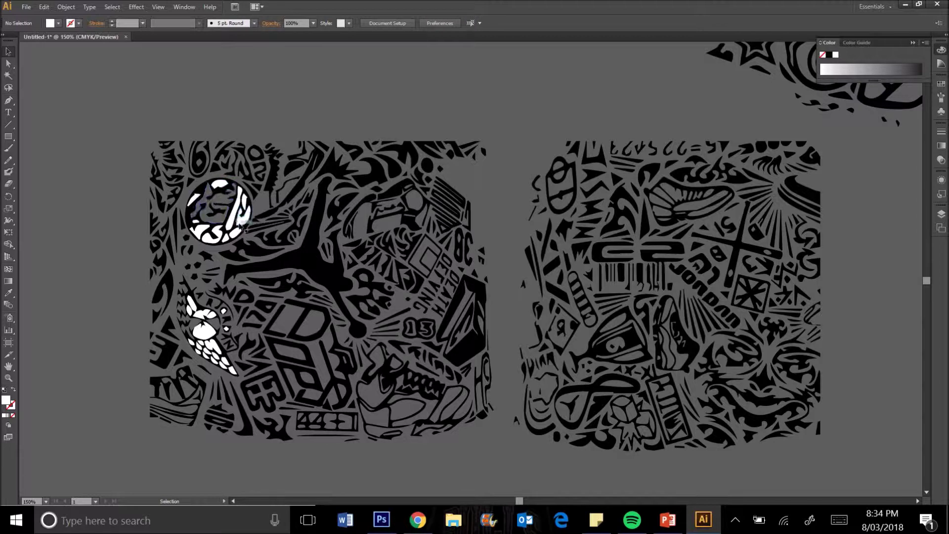
key("ctrl+z")
key("ctrl+plus")
key("ctrl+z")
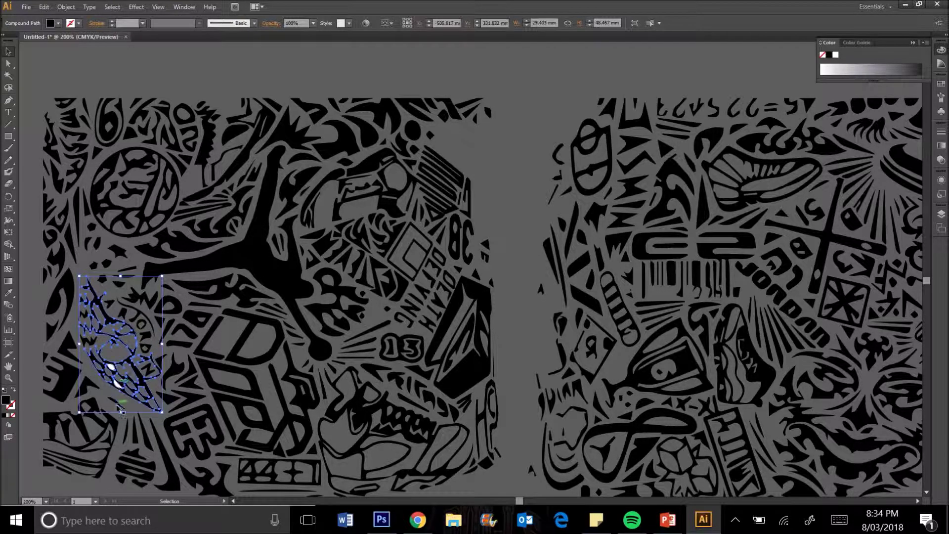
Step: Move the right pattern piece up to the strip and rotate it into line
key("ctrl+minus")
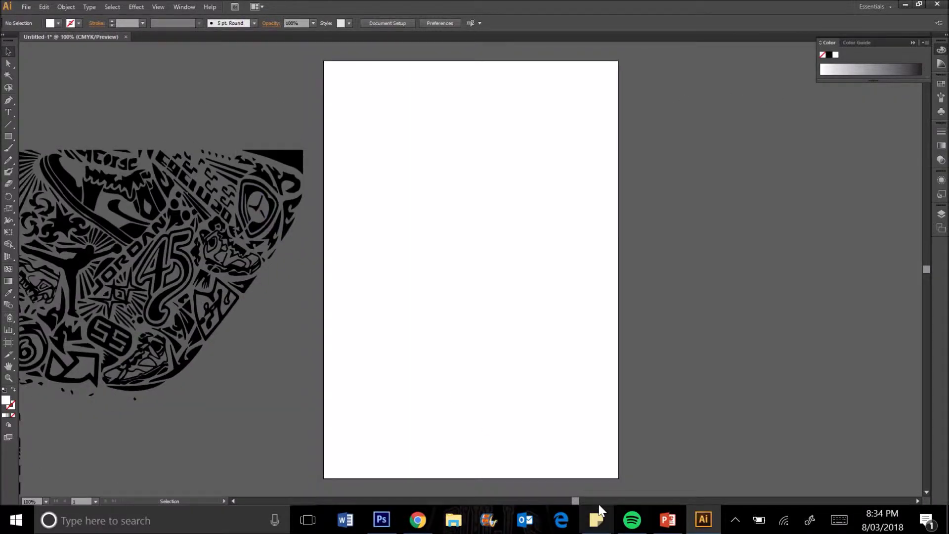
scroll(475, 267, "right", 5)
scroll(927, 279, "up", 3)
key("ctrl+minus")
left_click(665, 144)
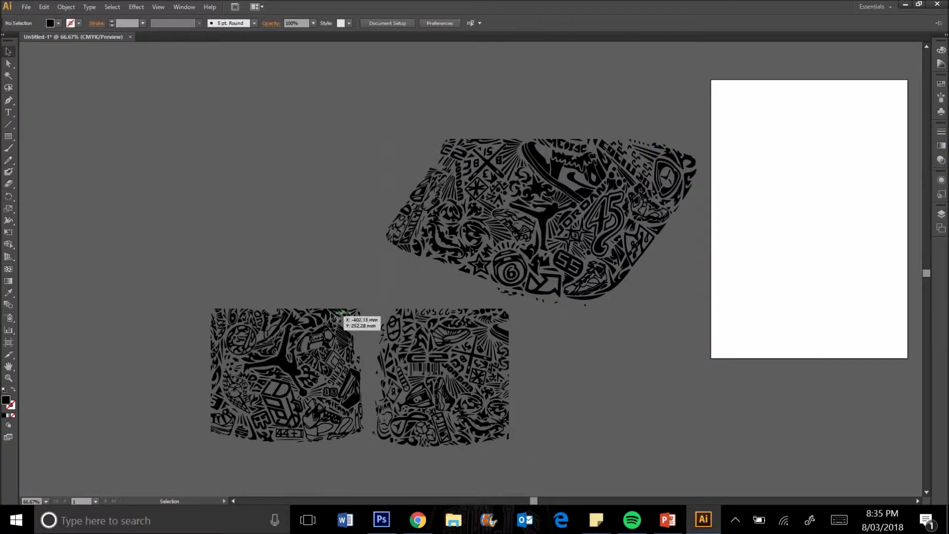
mouse_move(504, 434)
left_mouse_down()
mouse_move(371, 225)
mouse_move(334, 267)
left_mouse_up()
left_click_drag(296, 221, 361, 185)
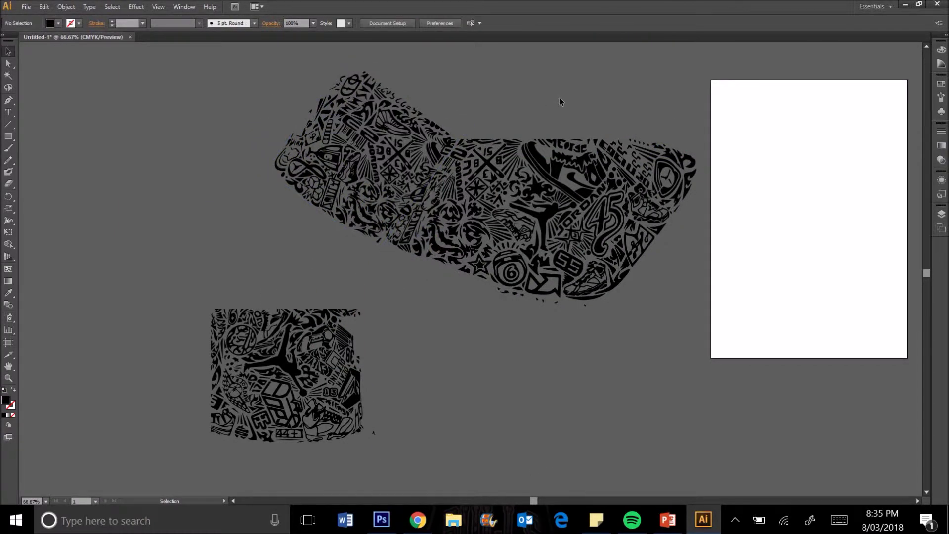
Step: Fit the lower-left and square pieces onto the strip's end, then select all pieces
left_click_drag(232, 326, 126, 73)
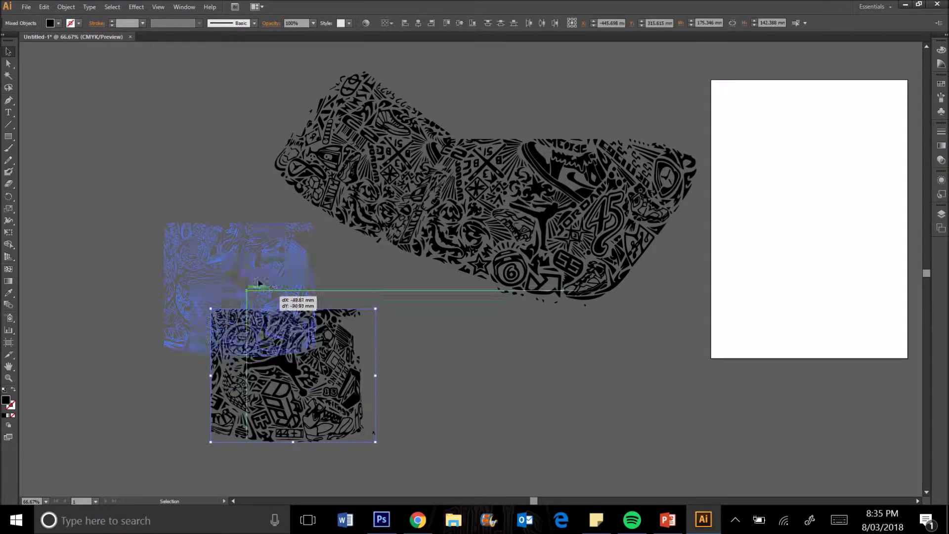
left_click(276, 208)
mouse_move(97, 62)
left_mouse_down()
mouse_move(263, 191)
mouse_move(198, 131)
mouse_move(257, 79)
left_mouse_up()
left_click(791, 326)
left_click_drag(926, 273, 926, 266)
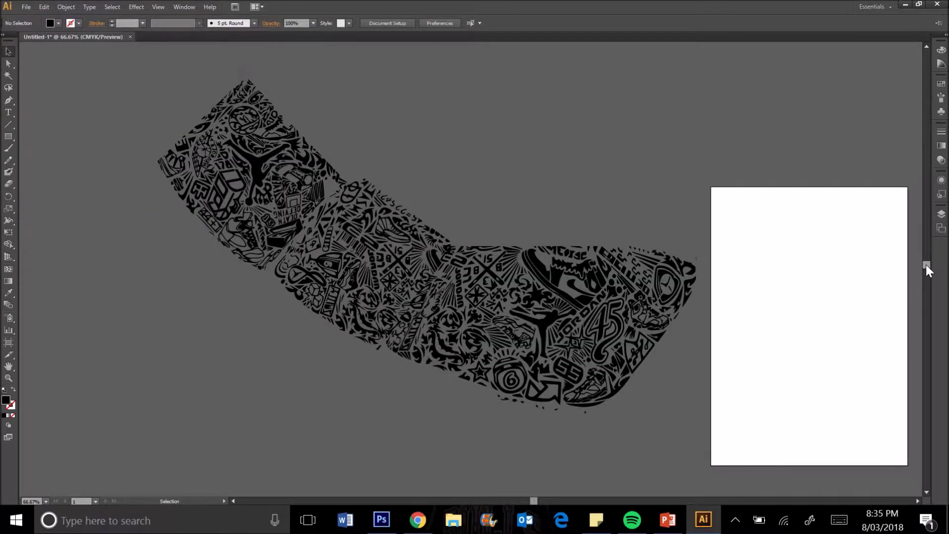
left_click_drag(715, 413, 715, 414)
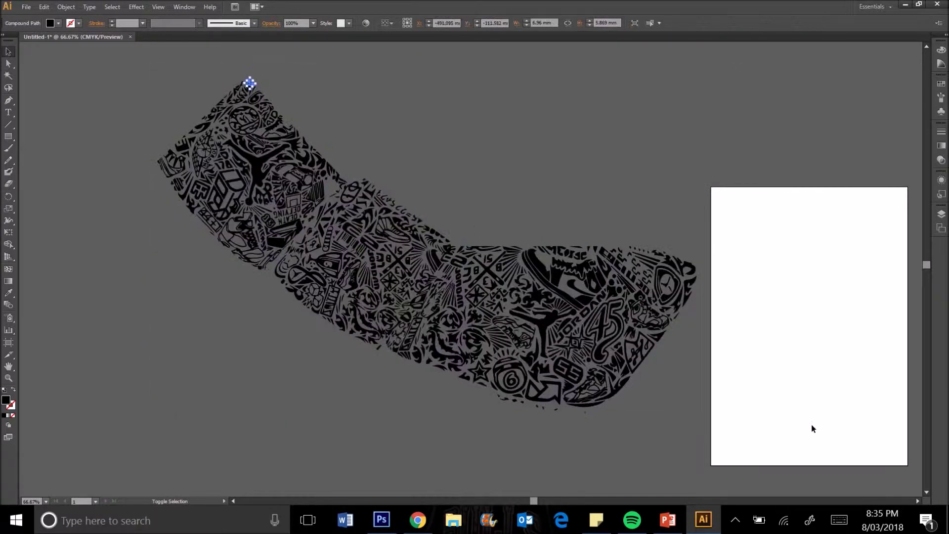
left_click_drag(101, 59, 140, 254)
Step: Try white outlines on the pattern, then undo them
left_click(4, 416)
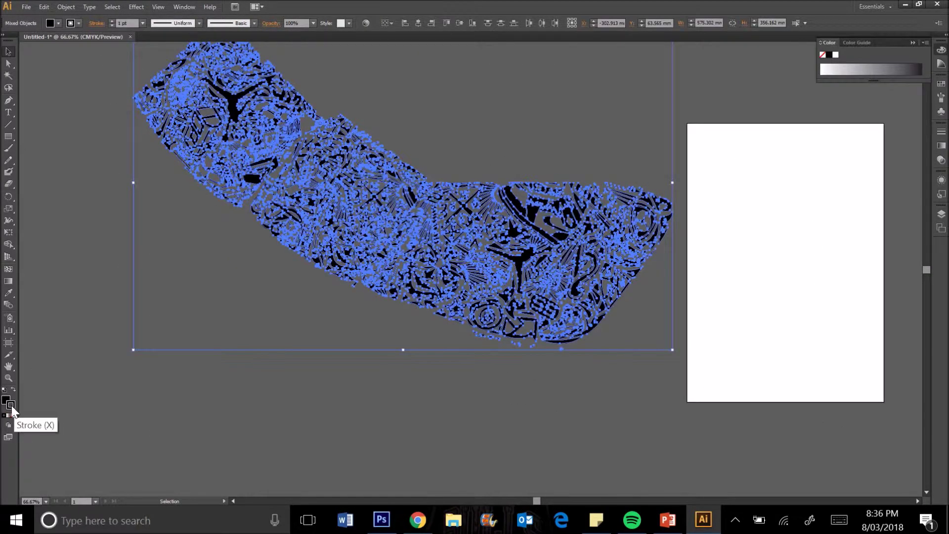
double_click(10, 405)
left_click(575, 201)
left_click(38, 187)
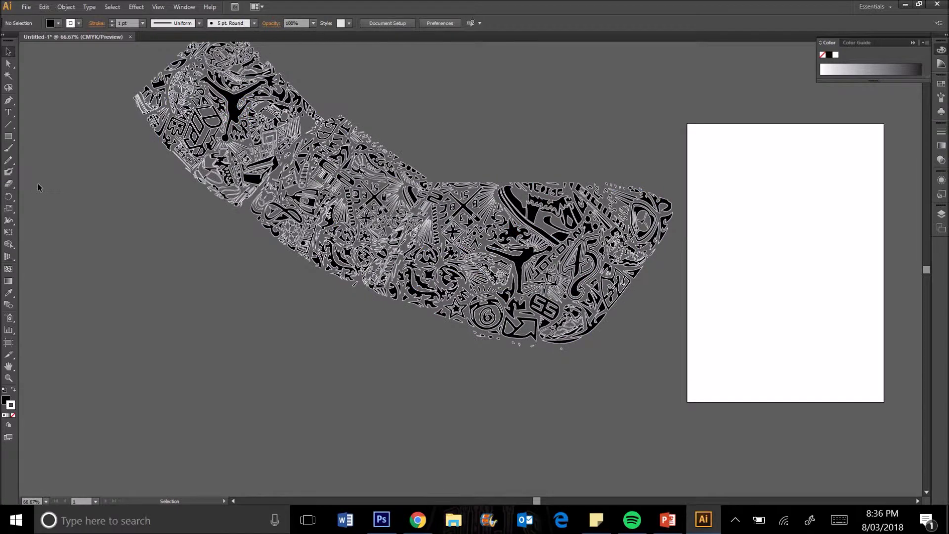
key("ctrl+plus")
key("ctrl+z")
key("ctrl+z")
key("ctrl+minus")
Step: Select all of the joined pattern artwork
key("ctrl+t")
key("ctrl+a")
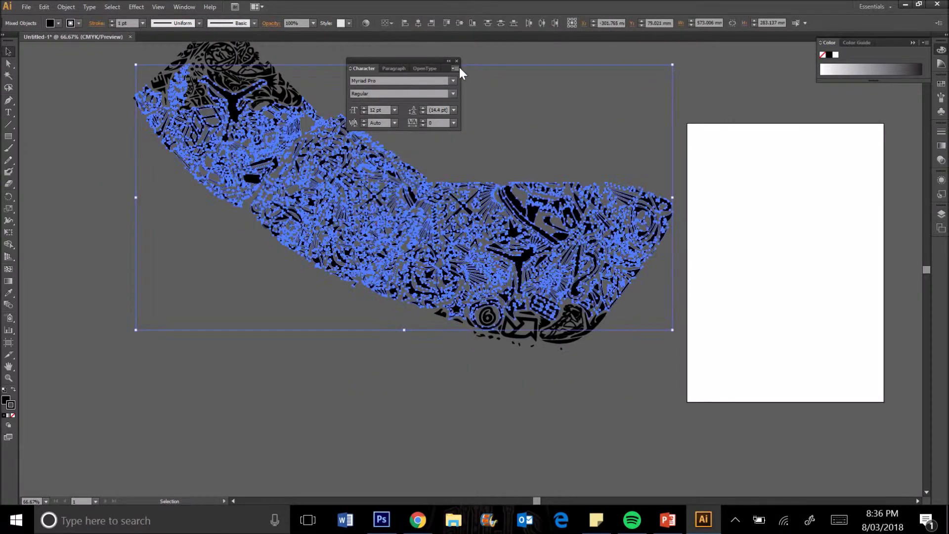
left_click(456, 60)
key("ctrl+shift+a")
scroll(141, 140, "up", 3)
mouse_move(142, 140)
left_mouse_down()
mouse_move(635, 430)
mouse_move(855, 416)
left_mouse_up()
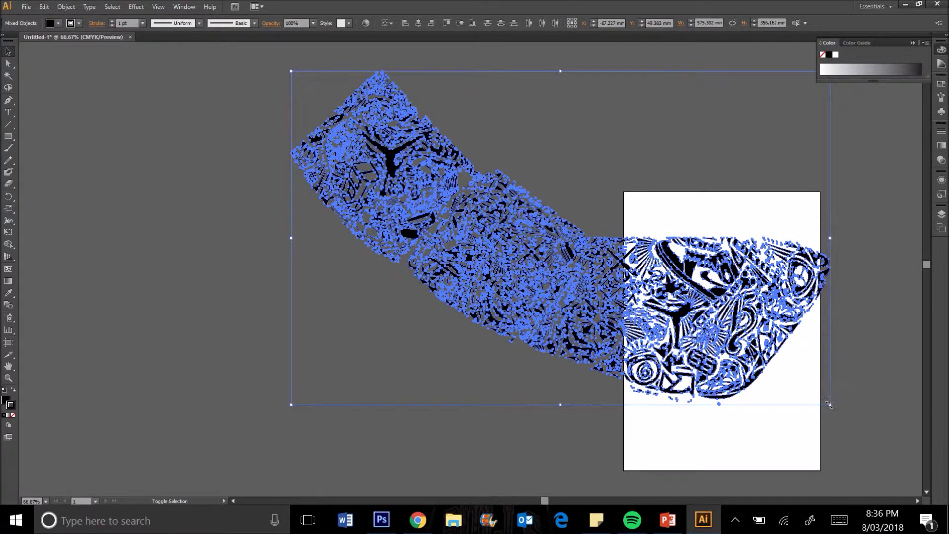
Step: Scale the pattern down and move it to fit onto the artboard
left_click_drag(829, 405, 619, 271)
left_click_drag(683, 200, 239, 322)
mouse_move(587, 252)
left_mouse_down()
mouse_move(776, 398)
mouse_move(634, 156)
left_mouse_up()
left_click(657, 173)
mouse_move(618, 155)
left_mouse_down()
mouse_move(806, 467)
mouse_move(648, 192)
left_mouse_up()
left_click(620, 146)
left_click_drag(620, 145, 865, 366)
left_click(74, 66)
Step: Export the pattern as a web image with Save for Web
left_click(26, 7)
left_click(69, 177)
left_click(811, 471)
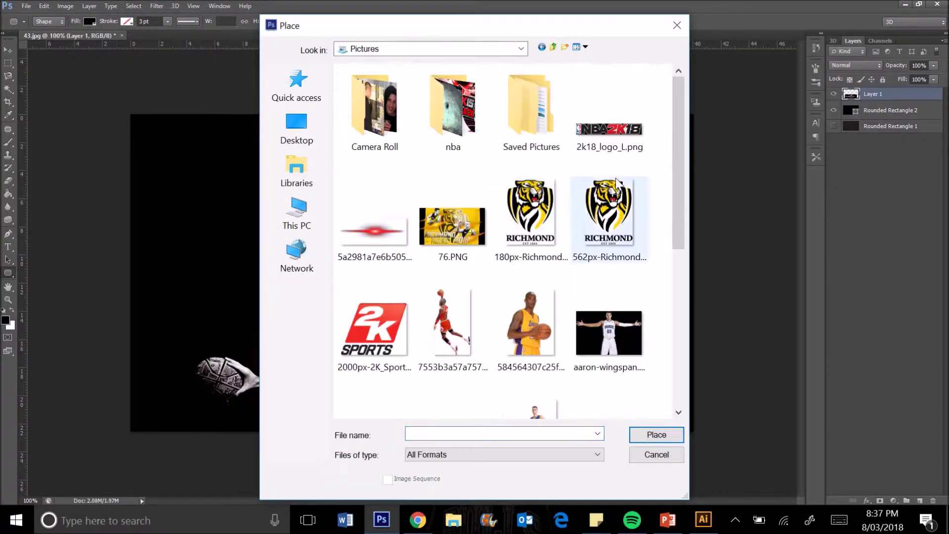
Step: Place the exported pattern image, rotated and enlarged across the top of the photo
scroll(561, 207, "down", 5)
double_click(609, 321)
left_click_drag(556, 107, 287, 96)
left_click_drag(530, 426, 554, 365)
key("Return")
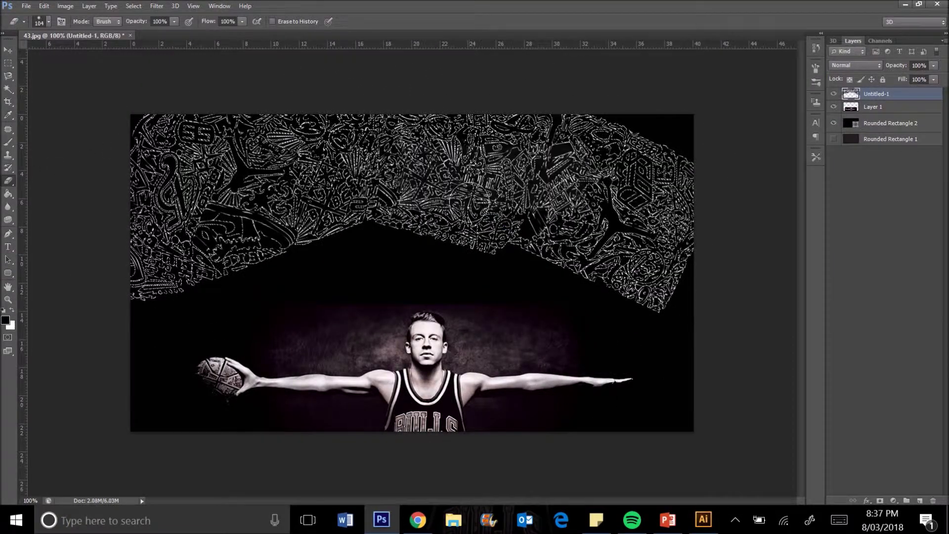
Step: Give the pattern layer a white 3 px Stroke layer style
right_click(877, 93)
left_click(593, 59)
left_click(427, 194)
left_click(532, 225)
left_click(104, 261)
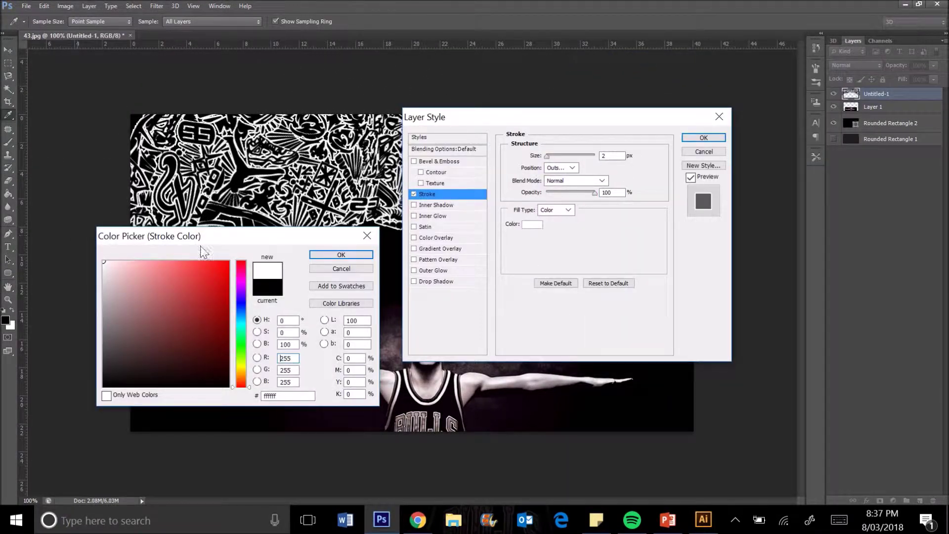
key("Return")
left_click_drag(577, 117, 263, 329)
left_click(236, 371)
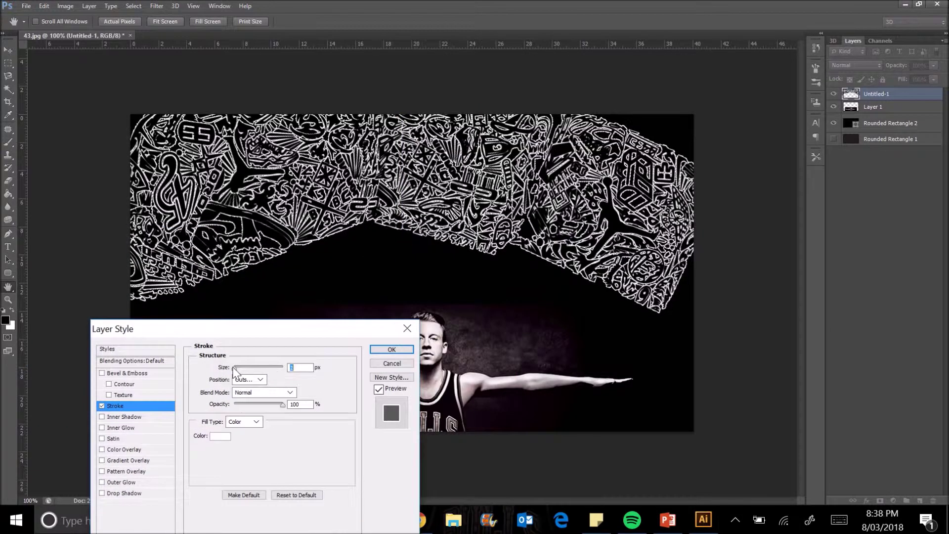
type("2")
key("Tab")
key("Return")
left_click(391, 349)
key("Return")
left_click(391, 349)
Step: Enlarge and reposition the pattern layer with Free Transform
key("e")
key("ctrl+t")
mouse_move(759, 335)
left_mouse_down()
mouse_move(727, 305)
mouse_move(752, 264)
left_mouse_up()
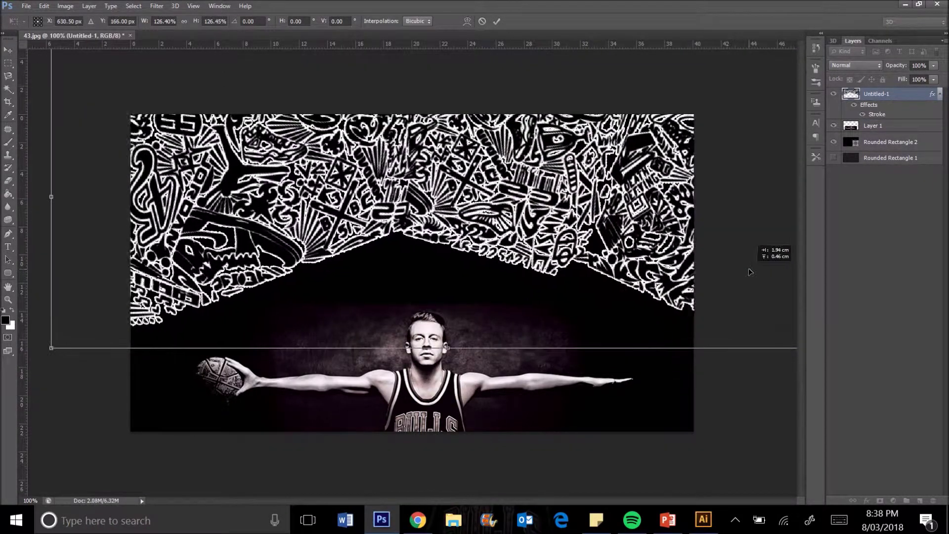
key("Return")
key("ctrl+0")
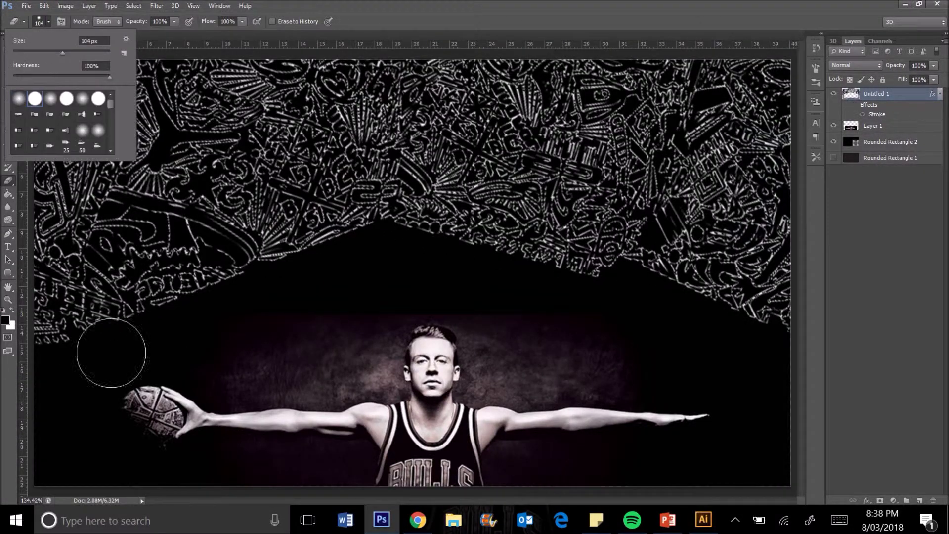
Step: Erase the pattern's lower-right edge and turn the white stroke effect back on
key("ctrl+1")
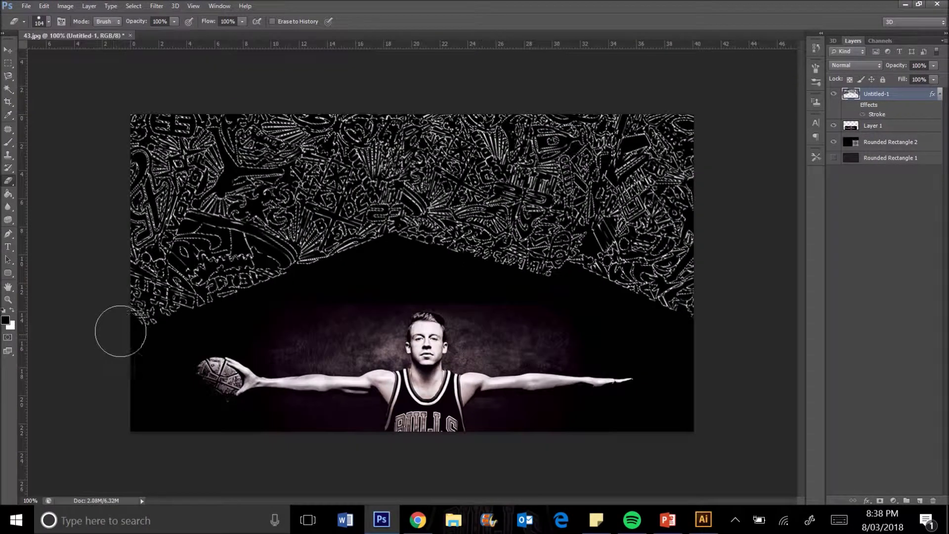
key("ctrl+z")
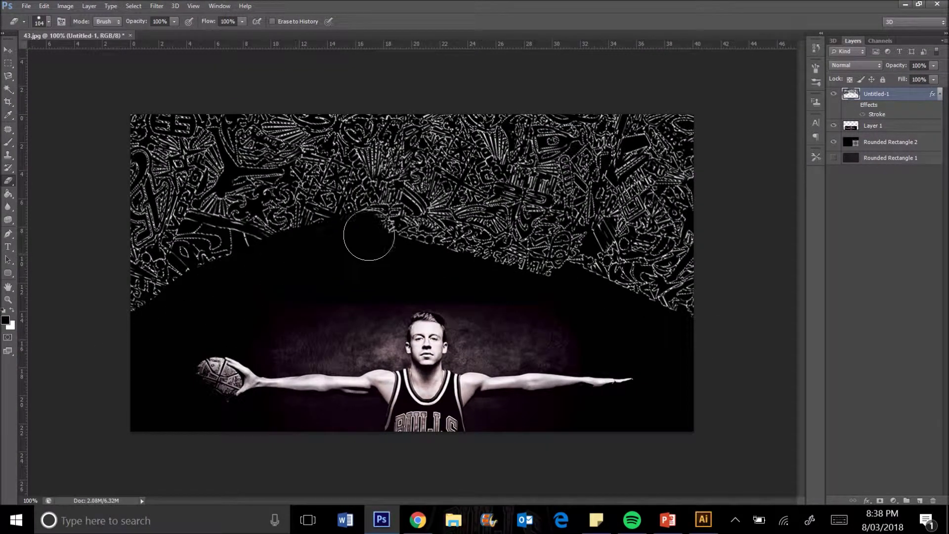
left_click_drag(368, 235, 692, 297)
right_click(882, 94)
left_click(662, 64)
key("Escape")
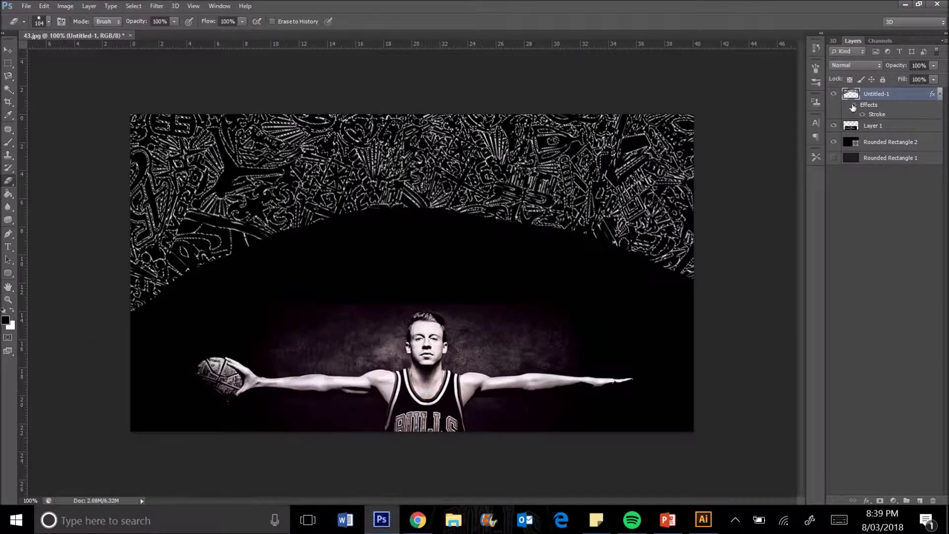
left_click(853, 105)
key("ctrl+alt+z")
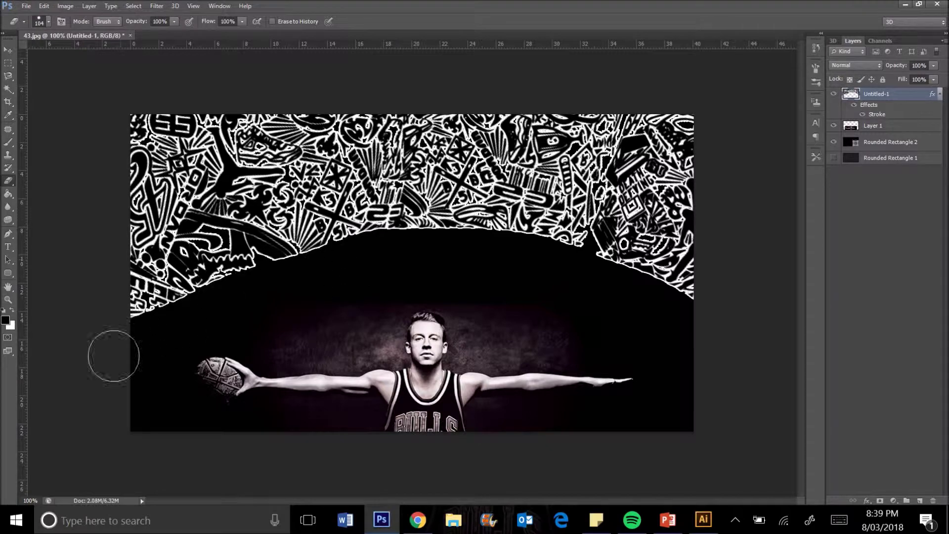
Step: Move the pattern down and right and scale it down over the player
key("ctrl+t")
left_click_drag(448, 221, 458, 245)
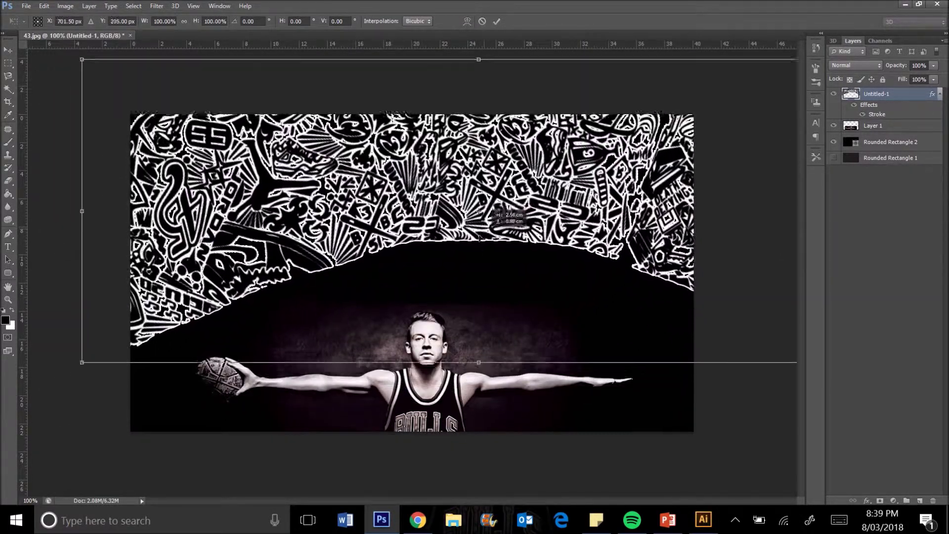
left_click_drag(458, 243, 475, 232)
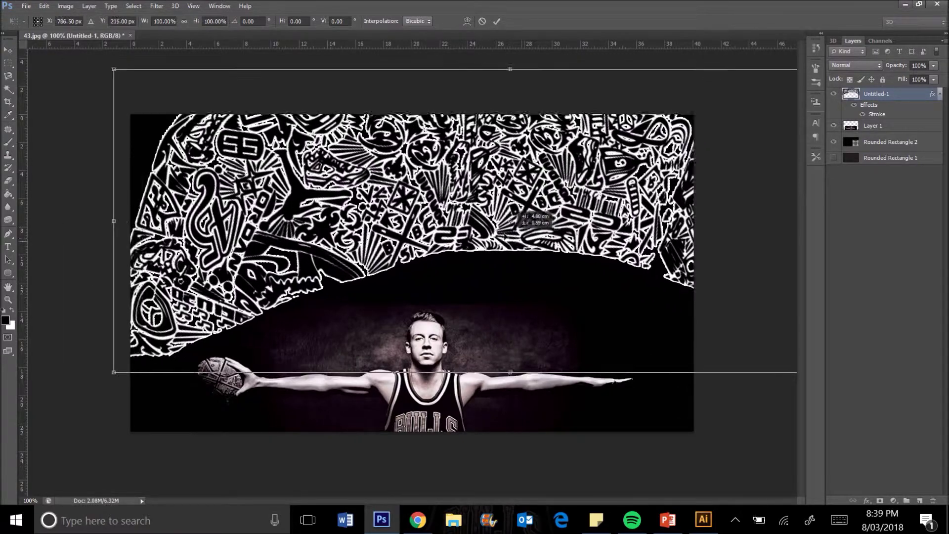
key("ctrl+minus")
left_click_drag(658, 304, 643, 303)
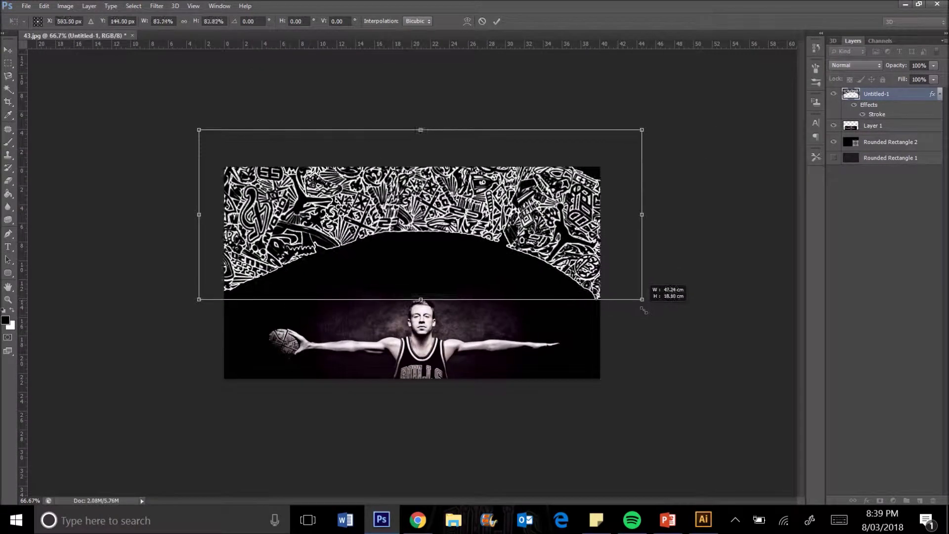
key("Return")
key("e")
key("ctrl+0")
key("ctrl+minus")
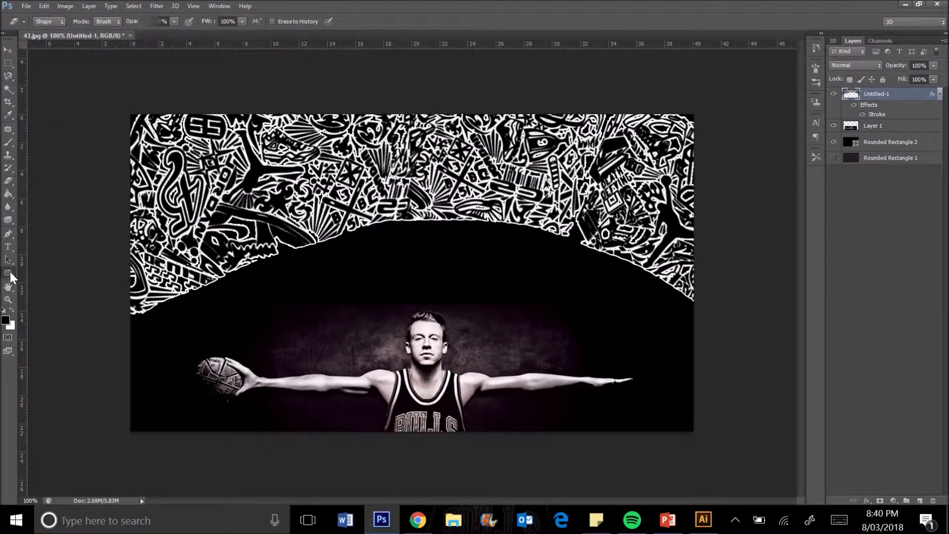
Step: Draw a large ellipse and stretch it left and upward under the pattern's arch
right_click(11, 277)
left_click(44, 292)
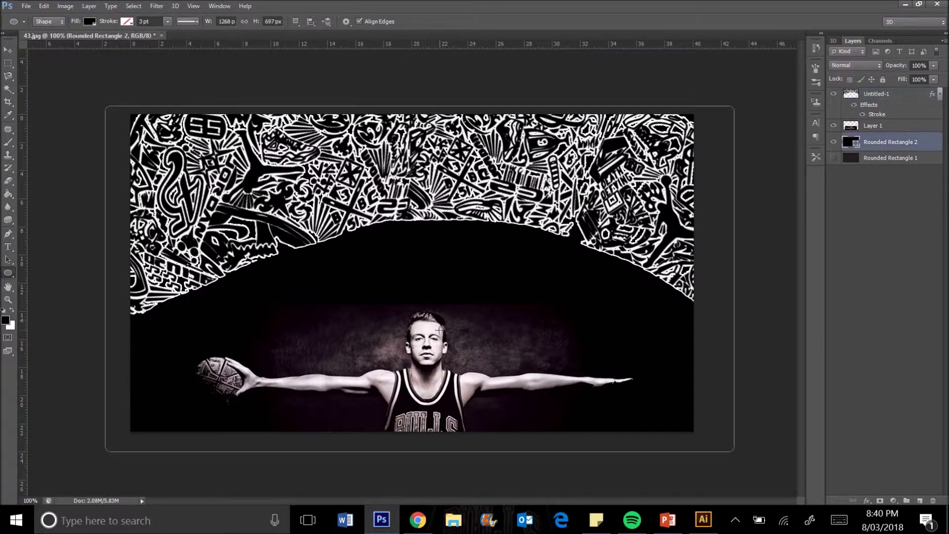
left_click_drag(638, 527, 699, 529)
key("ctrl+t")
left_click_drag(356, 389, 105, 389)
mouse_move(405, 251)
left_mouse_down()
mouse_move(404, 218)
mouse_move(404, 235)
mouse_move(435, 219)
left_mouse_up()
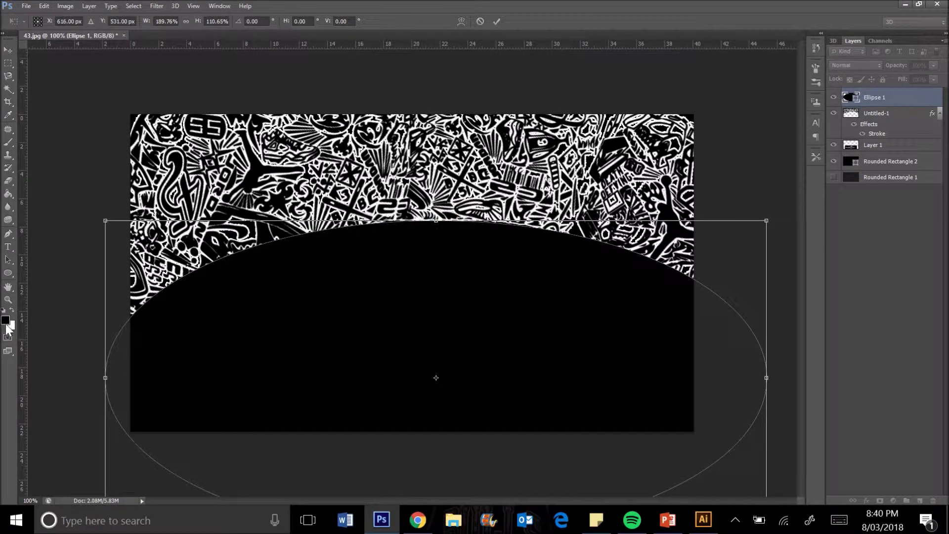
key("Return")
Step: Add a Color Overlay to the ellipse and merge it with the pattern layer
right_click(885, 97)
left_click(645, 59)
left_click(124, 448)
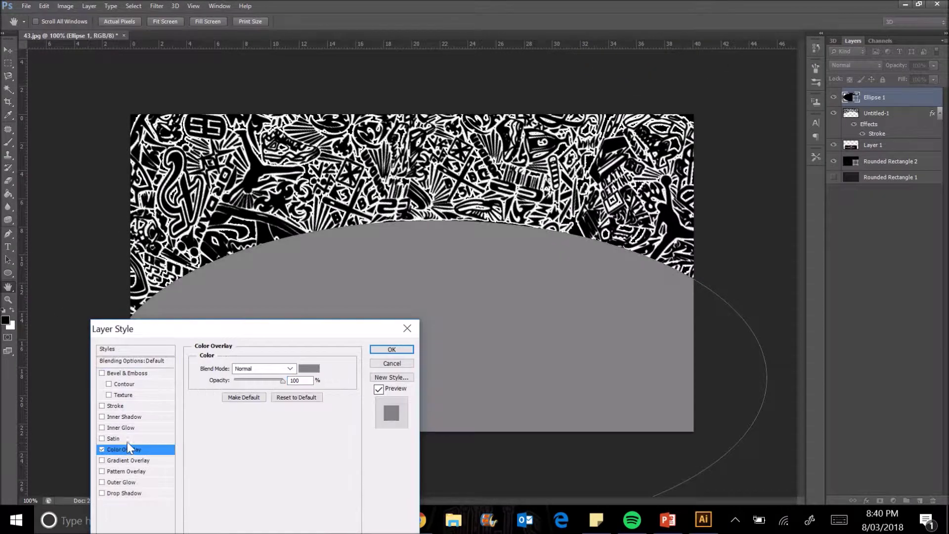
left_click(391, 349)
right_click(884, 140)
left_click(879, 129)
right_click(880, 130)
left_click(615, 366)
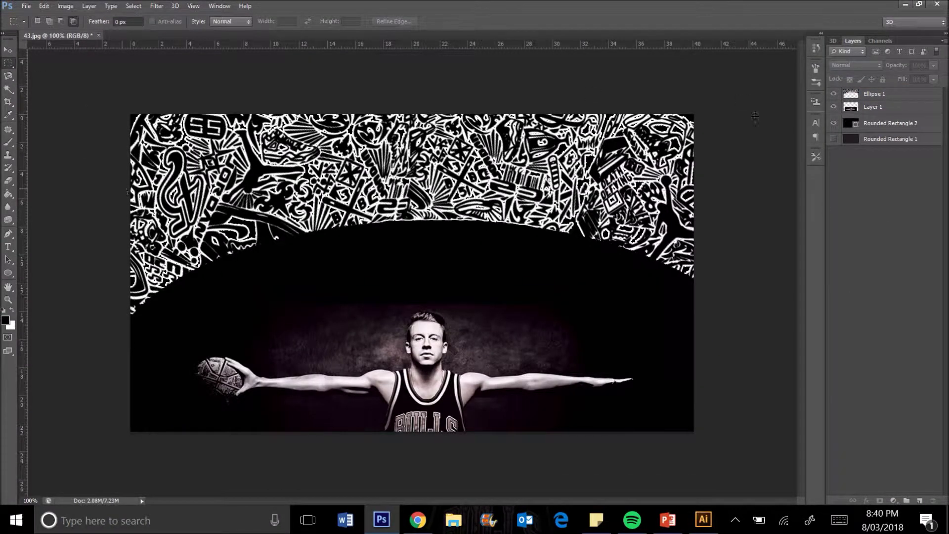
left_click(8, 51)
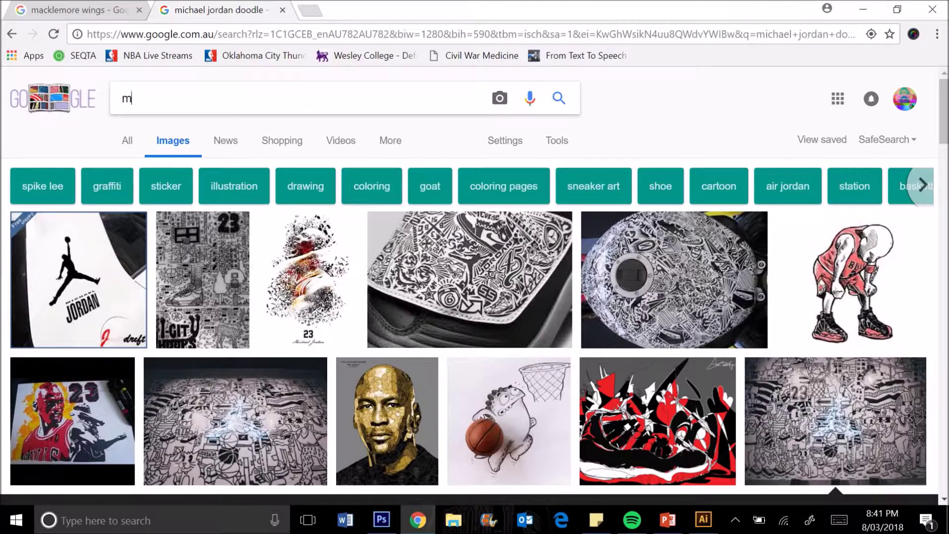
Step: Search 'macklemore wings shoes' and select the last lyric line
type("macklemore wings shoes")
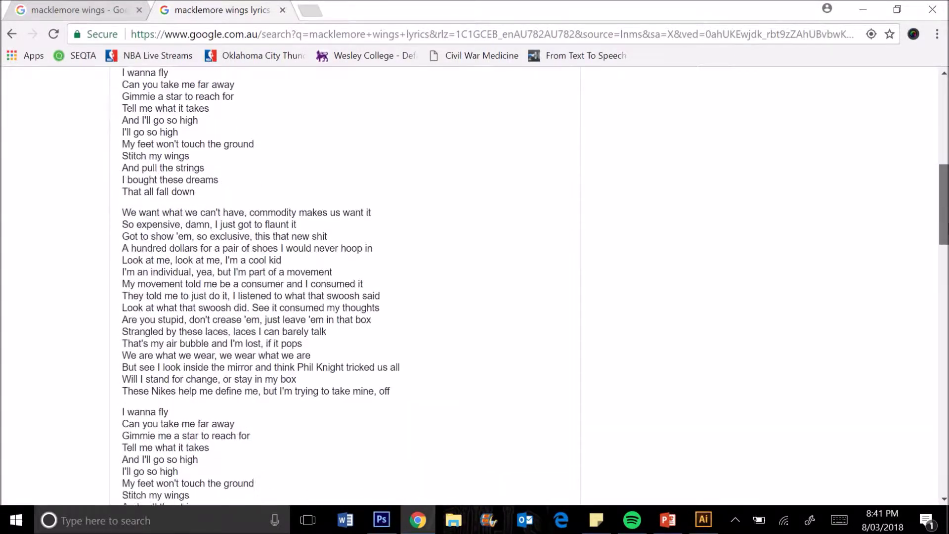
left_click_drag(943, 228, 943, 275)
left_click_drag(173, 375, 315, 378)
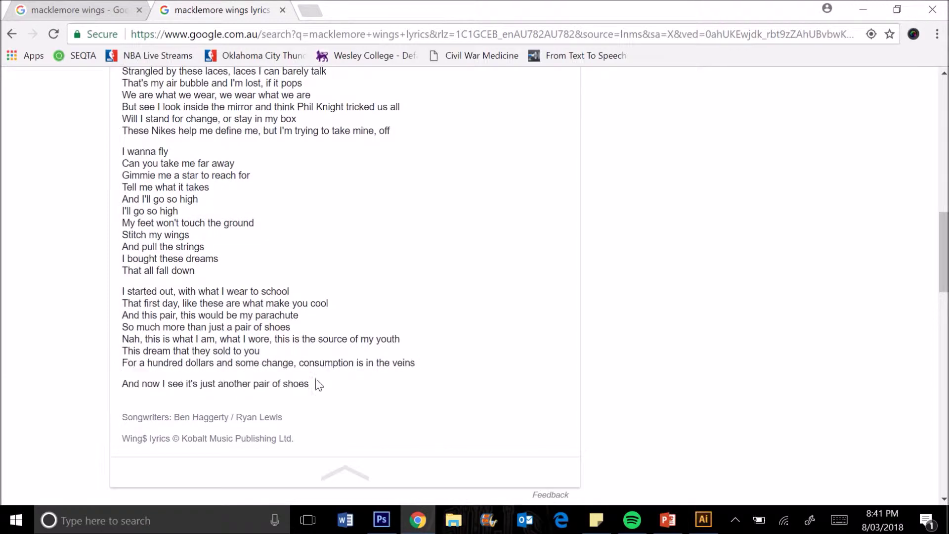
Step: Search Google for 'basketball fonts' in a new tab
key("ctrl+t")
type("basketball fonts")
key("Return")
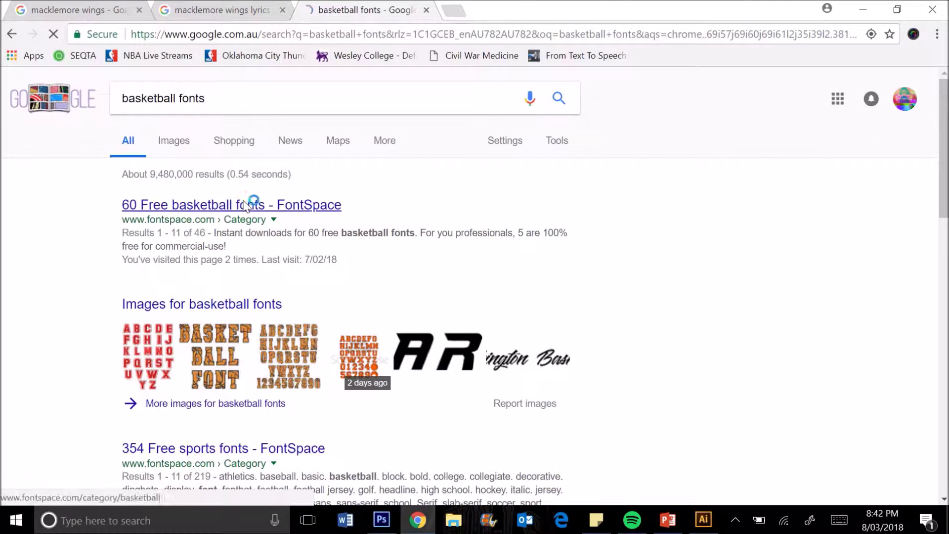
Step: Open FontSpace's basketball fonts and preview the first lyric phrase at 48pt
left_click(232, 204)
scroll(442, 338, "down", 5)
scroll(441, 338, "down", 4)
scroll(441, 338, "down", 4)
left_click_drag(486, 81, 438, 84)
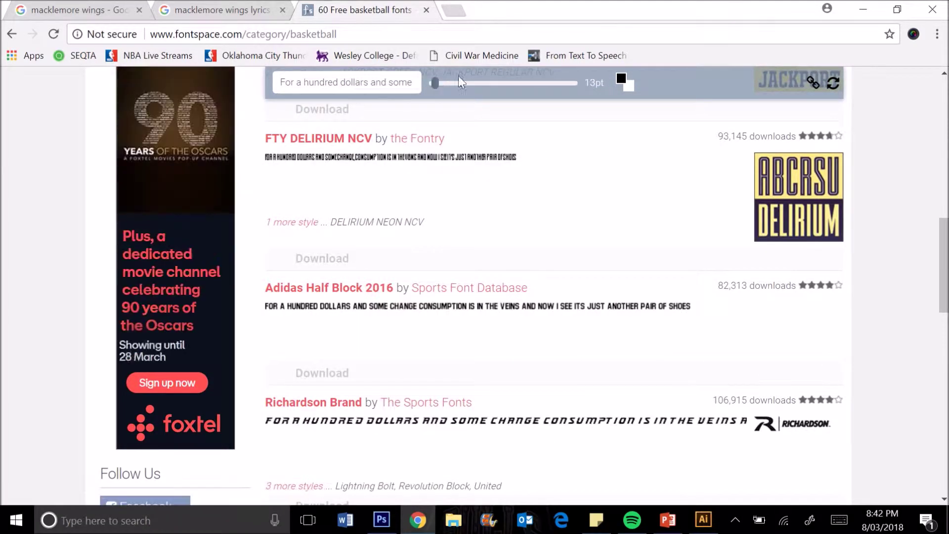
key("ctrl+plus")
key("ctrl+z")
key("ctrl+minus")
key("ctrl+minus")
key("ctrl+plus")
key("ctrl+z")
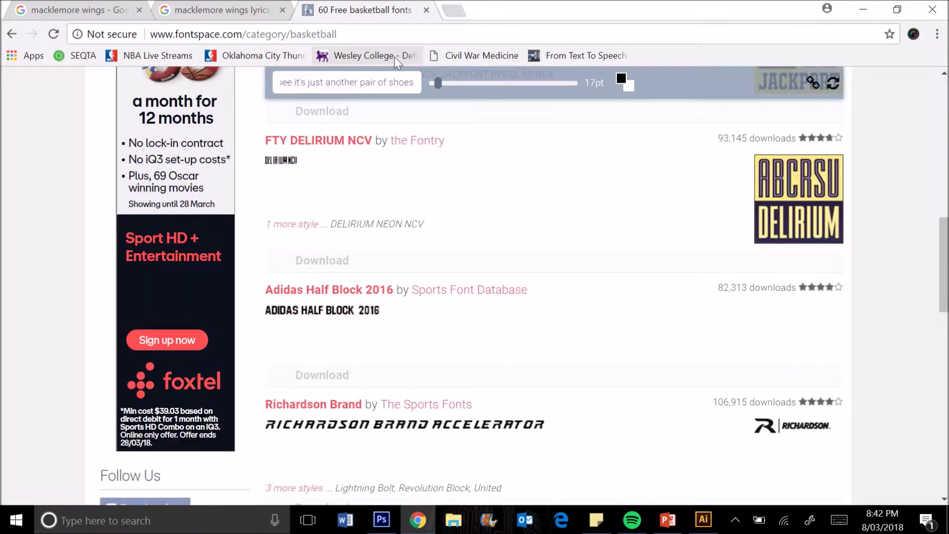
key("ctrl+z")
key("ctrl+z")
key("ctrl+z")
left_click_drag(438, 83, 460, 83)
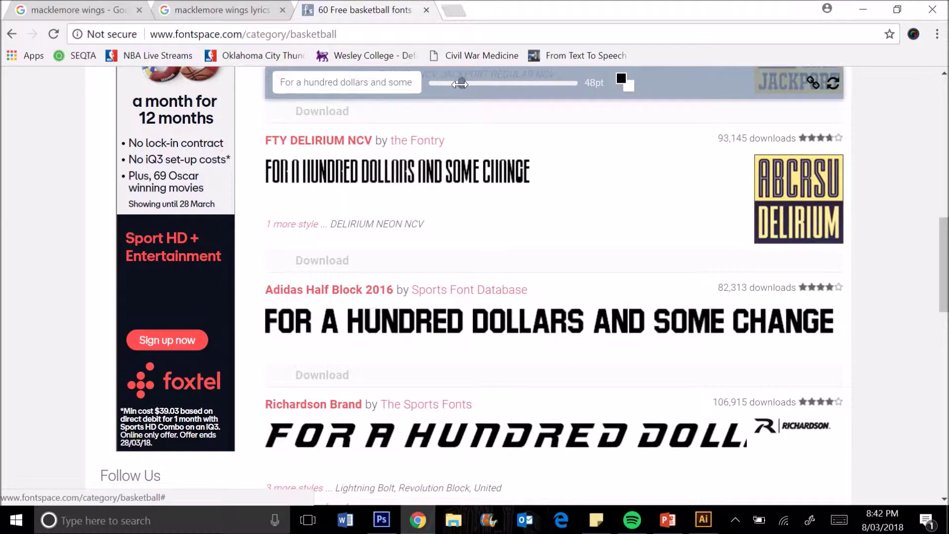
Step: Snip the Adidas Half Block line, paste it top-left in Illustrator and Image Trace it
key("super")
type("snip")
key("Return")
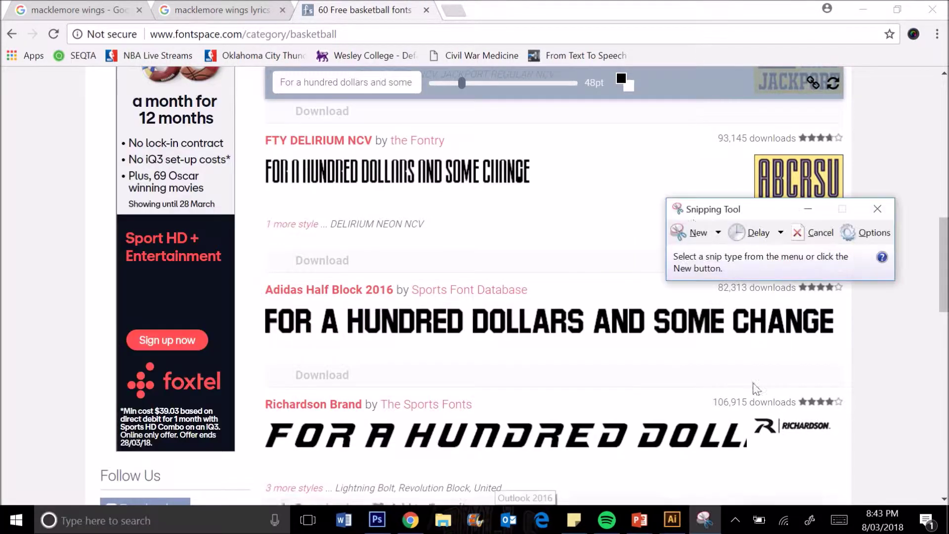
key("ctrl+n")
left_click_drag(260, 303, 832, 339)
key("alt+Tab")
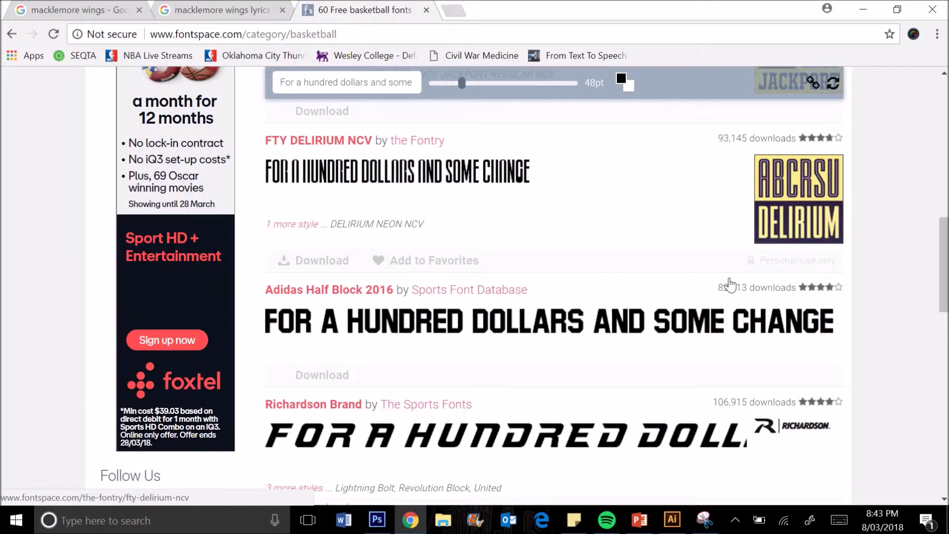
key("alt+Tab")
key("ctrl+v")
left_click_drag(445, 269, 233, 110)
left_click(220, 22)
double_click(284, 122)
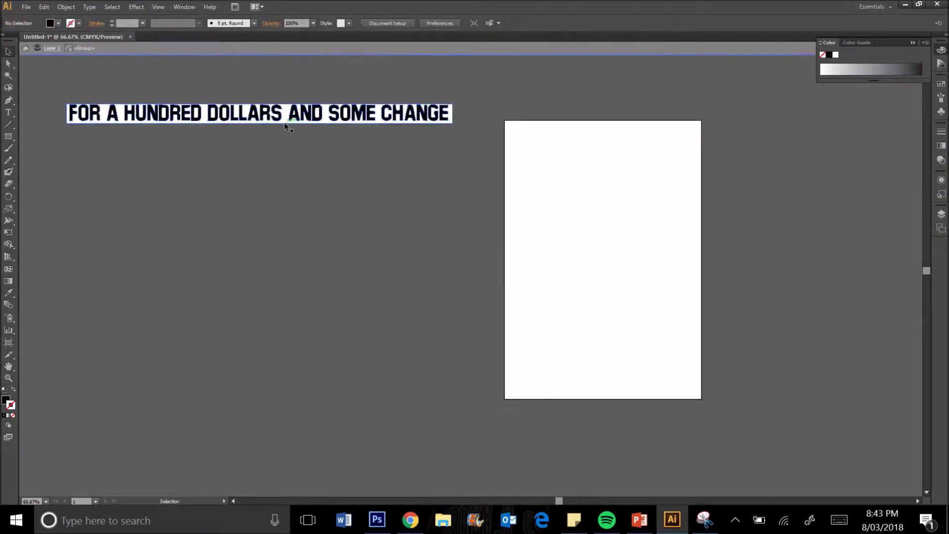
Step: Preview 'consumption is in the veins' and place that line under the first one
key("alt+Tab")
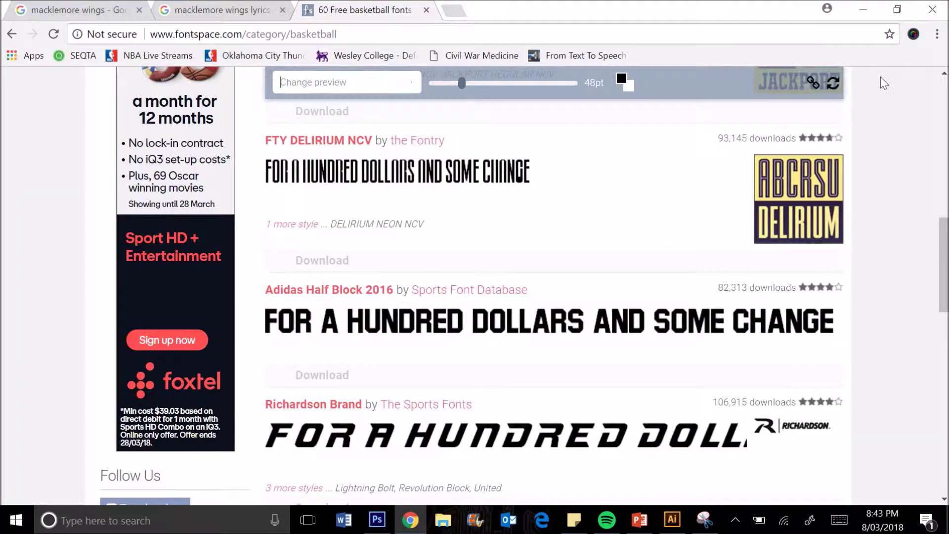
key("BackSpace")
key("ctrl+shift+Tab")
left_click_drag(349, 362, 419, 364)
key("ctrl+c")
key("ctrl+Tab")
key("ctrl+v")
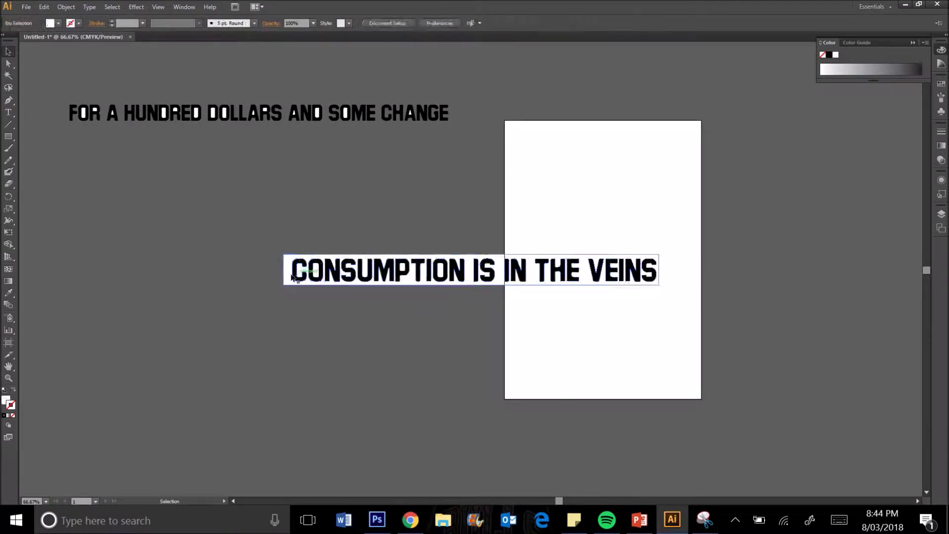
key("Escape")
left_click_drag(368, 270, 146, 138)
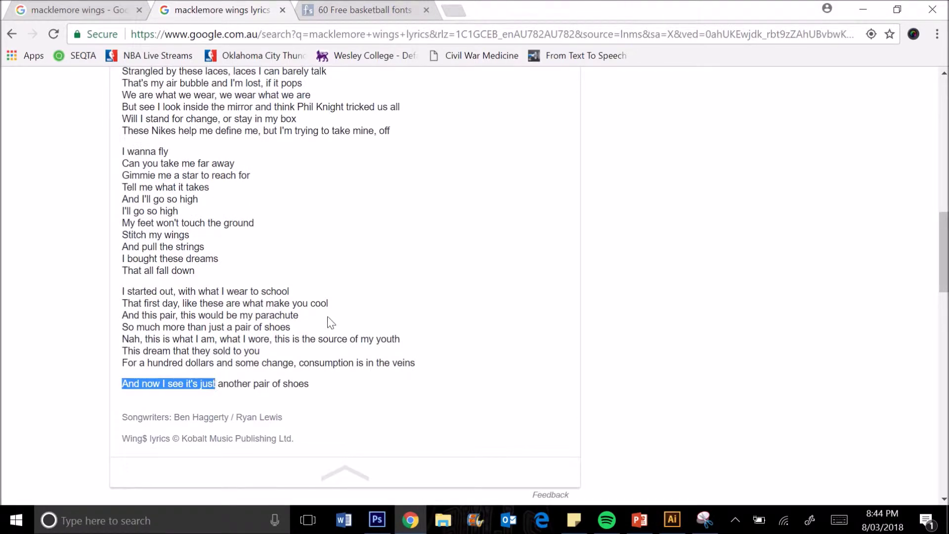
Step: Snip the 'AND NOW I SEE ITS JUST' preview and place it, width-matched, under the others
key("ctrl+c")
left_click(366, 10)
left_click(297, 82)
key("ctrl+v")
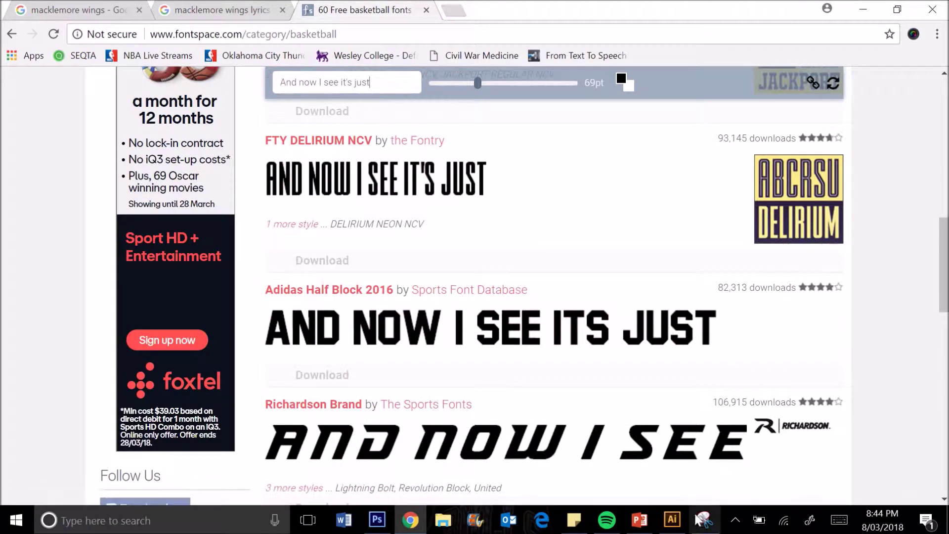
left_click(699, 520)
left_click_drag(261, 304, 726, 348)
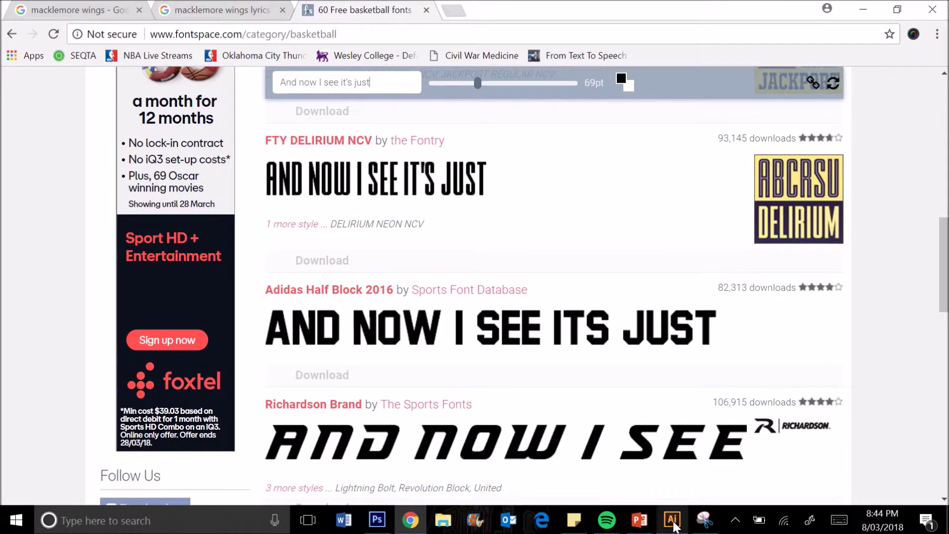
left_click(672, 520)
key("ctrl+v")
mouse_move(436, 282)
left_mouse_down()
mouse_move(231, 165)
mouse_move(212, 169)
left_mouse_up()
left_click_drag(371, 176, 448, 184)
left_click(442, 257)
Step: Preview 'another pair of shoes' in Adidas Half Block, snip it, and paste into Illustrator
left_click(410, 520)
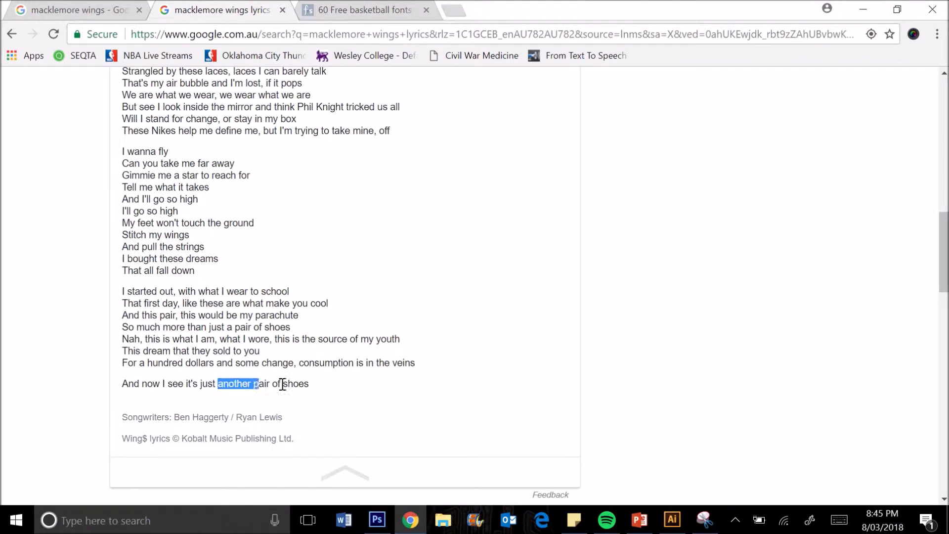
left_click_drag(282, 384, 309, 384)
left_click(354, 9)
key("ctrl+v")
left_click(704, 519)
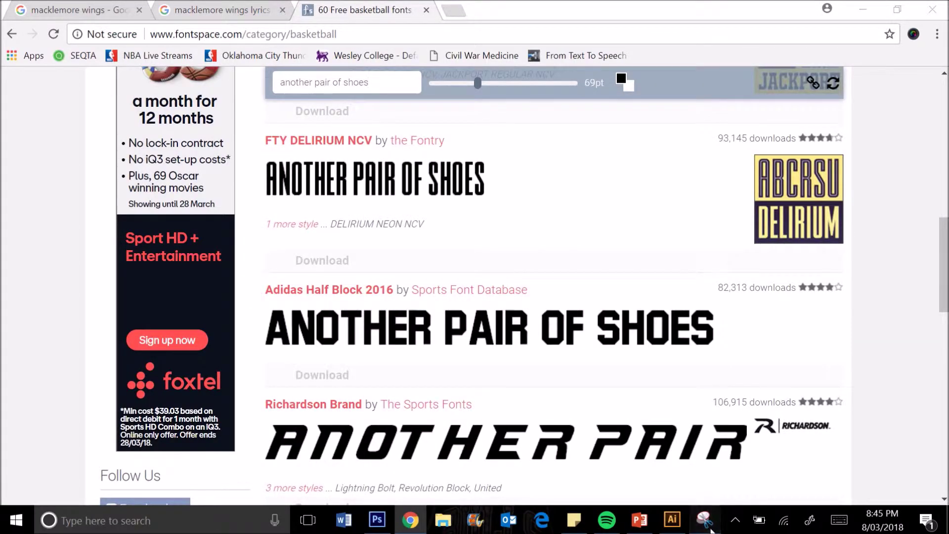
left_click_drag(264, 305, 716, 347)
left_click(803, 184)
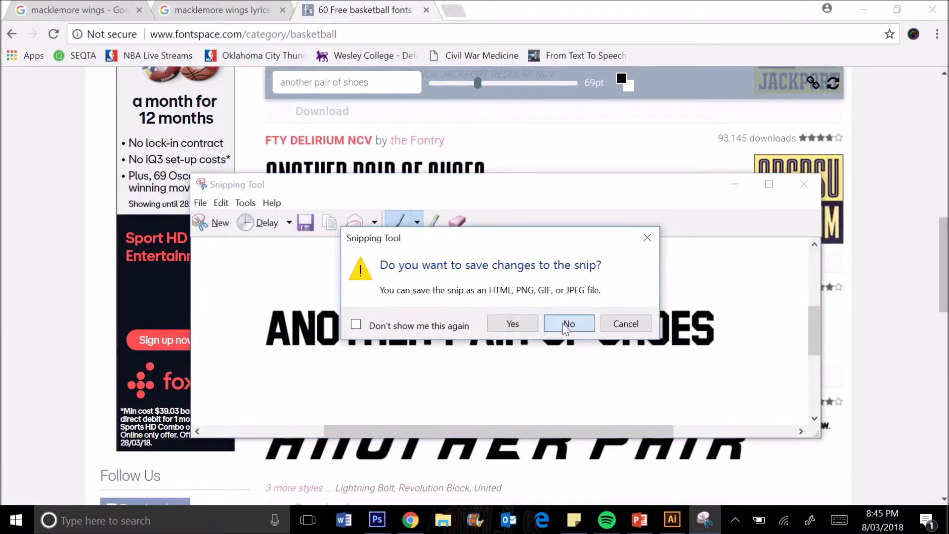
left_click(568, 321)
key("alt+Tab")
key("ctrl+v")
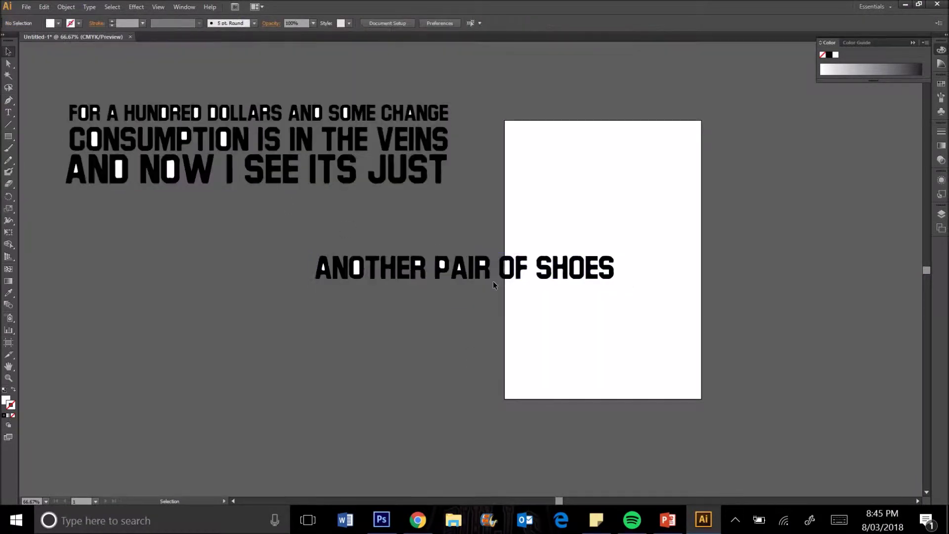
Step: Place ANOTHER PAIR OF SHOES under the other lines at matching width and ungroup it
left_click_drag(494, 281, 243, 213)
left_click_drag(366, 218, 444, 246)
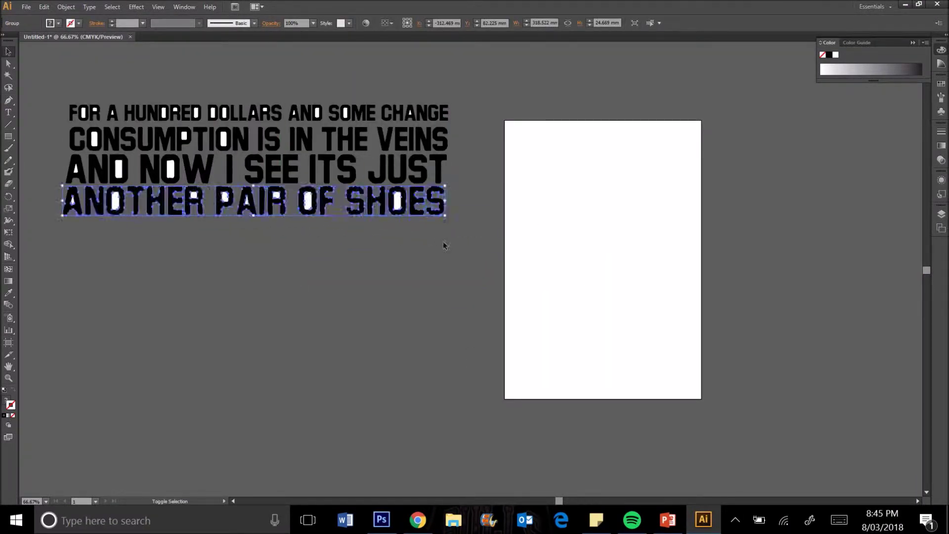
left_click(458, 285)
scroll(458, 286, "up", 2)
left_click(299, 114)
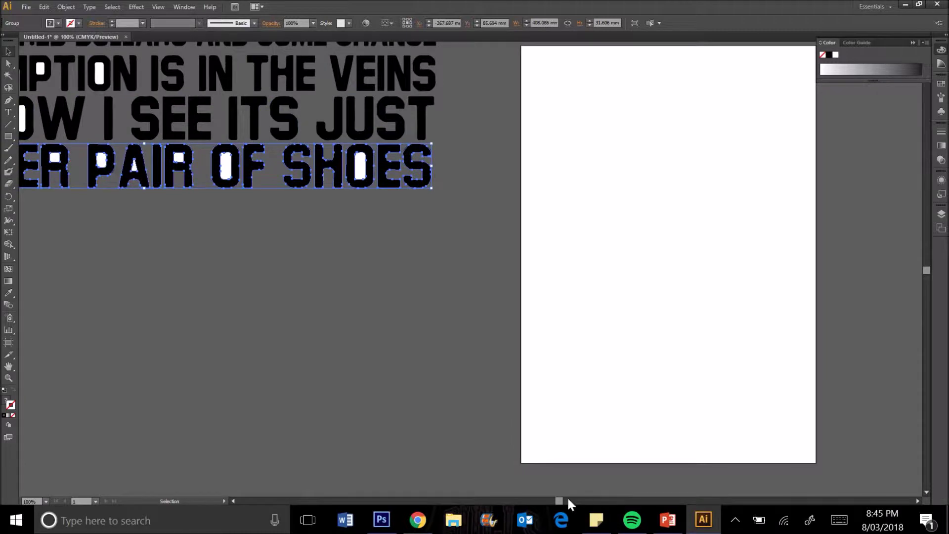
left_click_drag(569, 496, 533, 497)
right_click(524, 329)
left_click(554, 404)
left_click(632, 392)
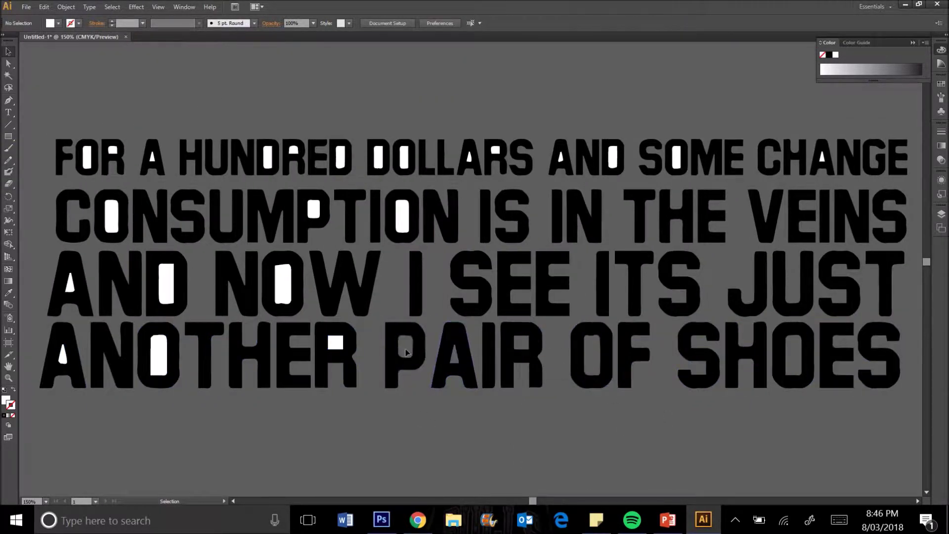
Step: Snip the four-line lyric block and paste it into the Photoshop poster for transforming
key("super")
type("sni")
key("Return")
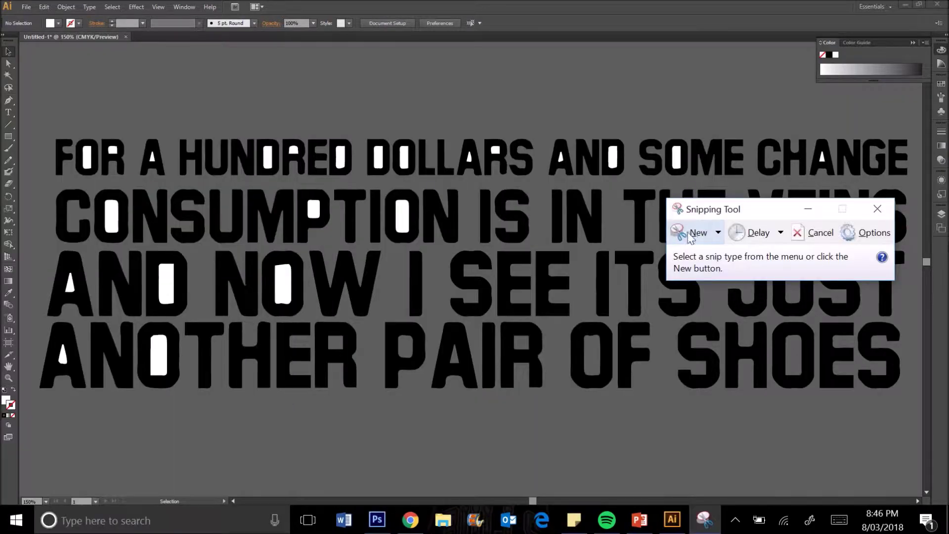
left_click(691, 232)
left_click(806, 209)
left_click(705, 519)
left_click_drag(741, 209, 583, 41)
left_click(536, 69)
left_click_drag(35, 128, 700, 455)
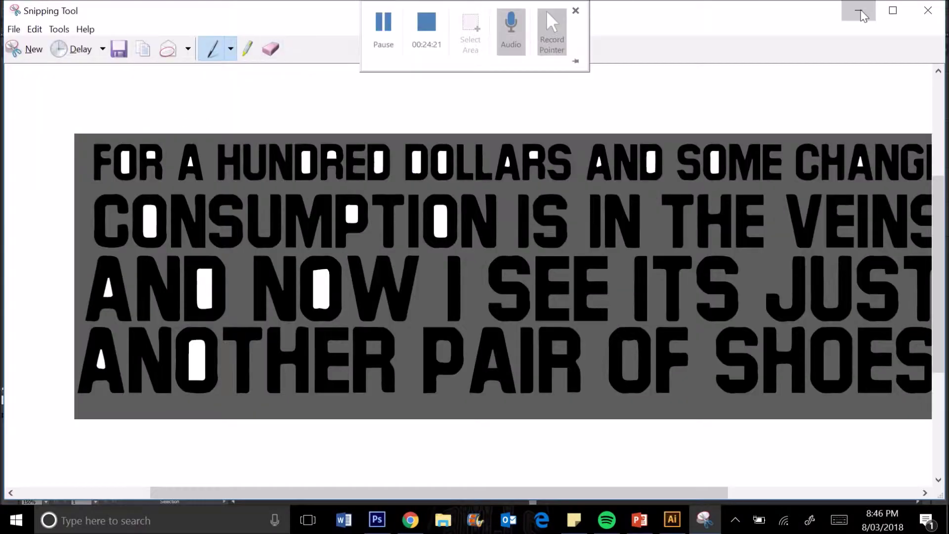
left_click(380, 523)
key("ctrl+v")
key("ctrl+t")
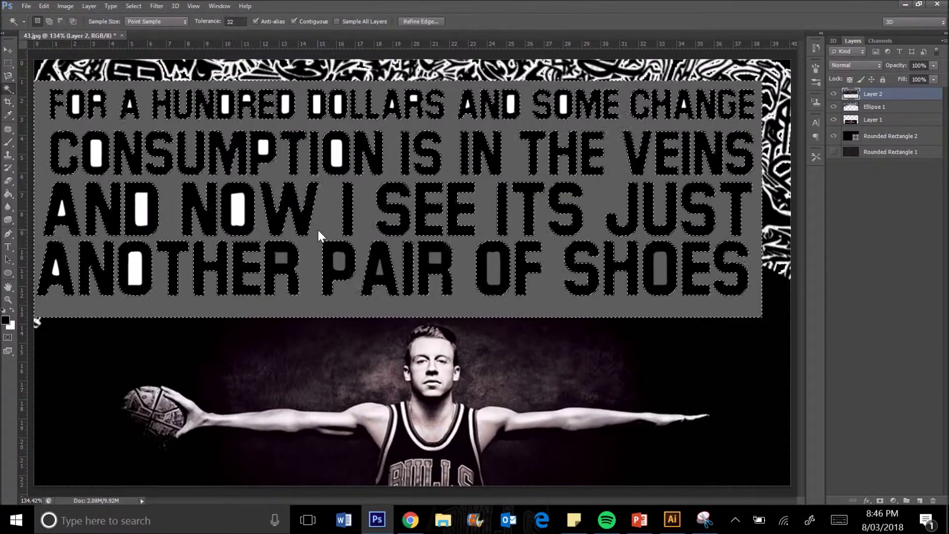
Step: Delete the grey background, hide the pattern and background layers, and deselect
key("Delete")
left_click(874, 106)
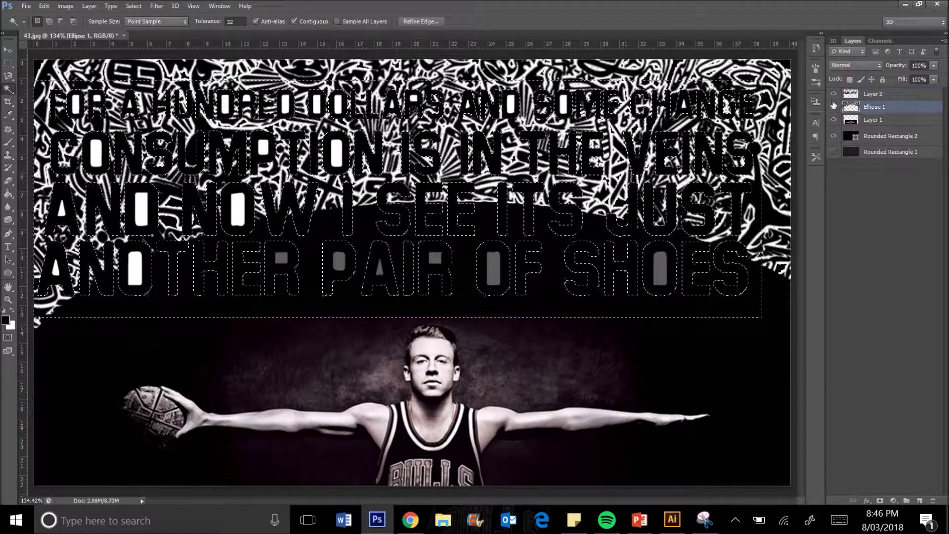
left_click(833, 94, "alt")
key("ctrl+d")
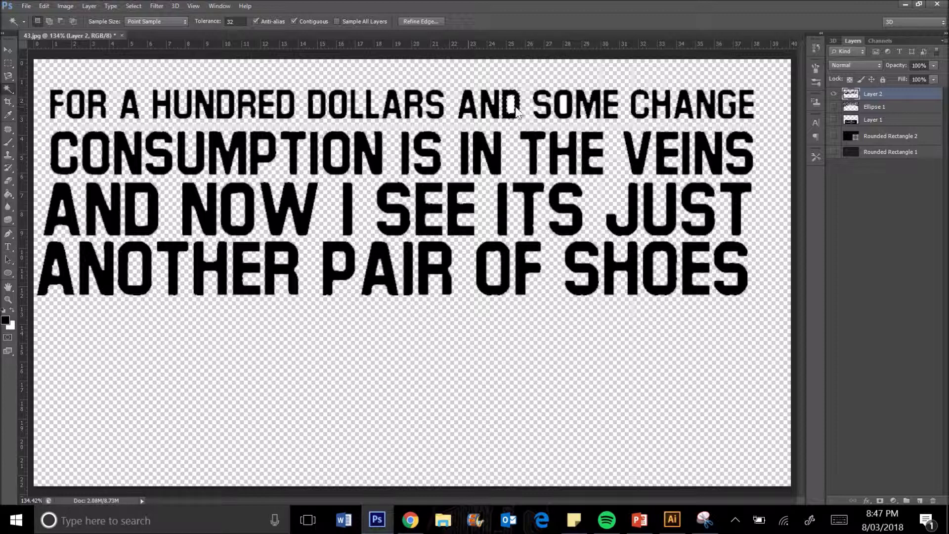
Step: Show all layers again and give the lyrics a thick white Stroke
left_click_drag(833, 106, 833, 153)
left_click(690, 73)
left_click(115, 405)
left_click(220, 436)
left_click(339, 248)
left_click_drag(252, 372, 239, 374)
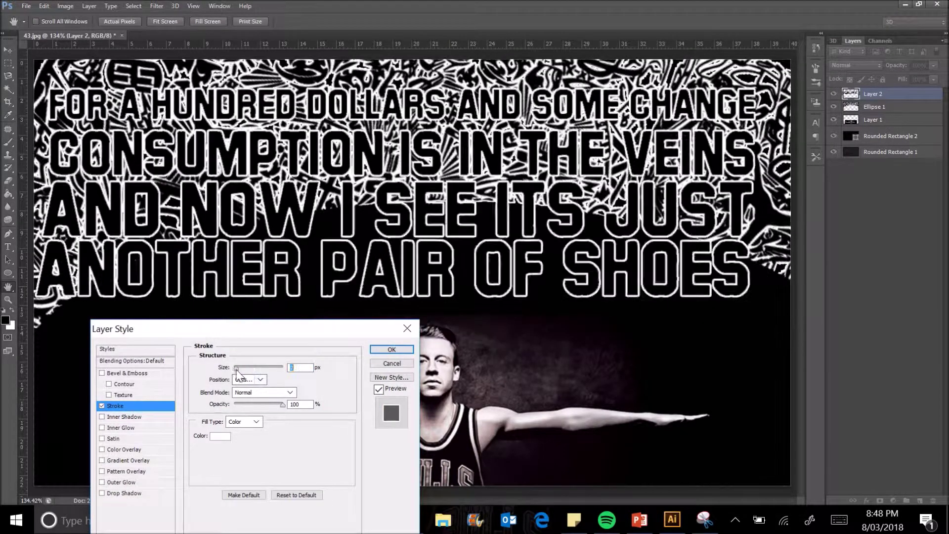
Step: Try a bright green Color Overlay, then use Gradient and Pattern Overlays instead
left_click(124, 449)
left_click(306, 368)
left_click(228, 262)
left_click(240, 349)
left_click(341, 255)
left_click(102, 449)
left_click(124, 460)
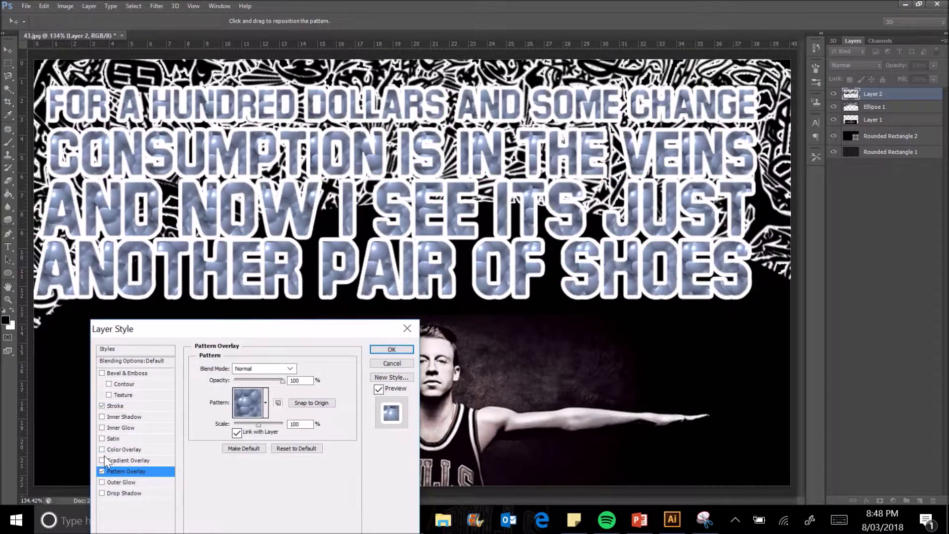
left_click(102, 471)
Step: Change the gradient overlay's right stop colour and apply the layer style
left_click(140, 462)
left_click(259, 392)
double_click(860, 305)
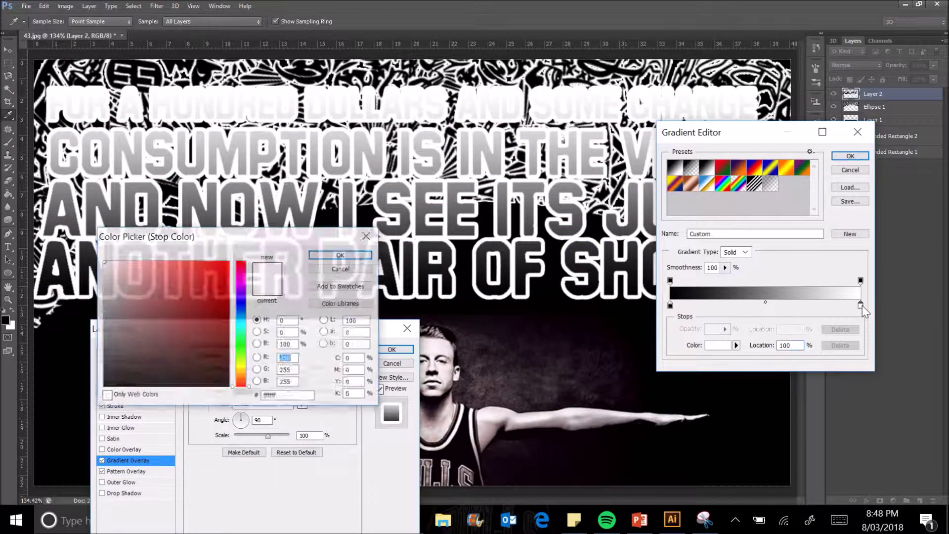
left_click(341, 254)
left_click(850, 156)
left_click(391, 349)
Step: At actual size, move the lyrics up and left over the pattern
key("ctrl+1")
key("ctrl+t")
left_click_drag(557, 253, 542, 232)
key("Return")
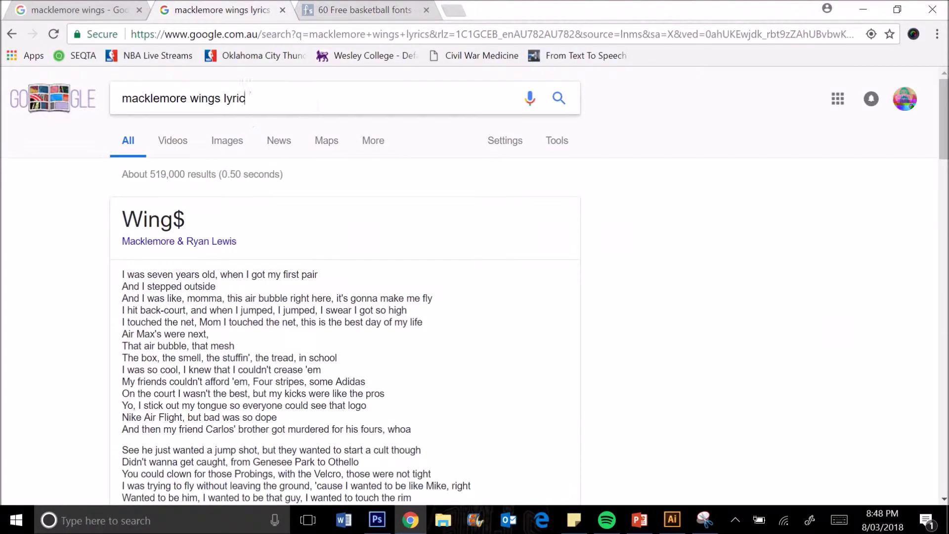
Step: Search Google Images for wings and step through previews to a golden wings vector
type("wi")
left_click(138, 155)
left_click(174, 140)
left_click(339, 279)
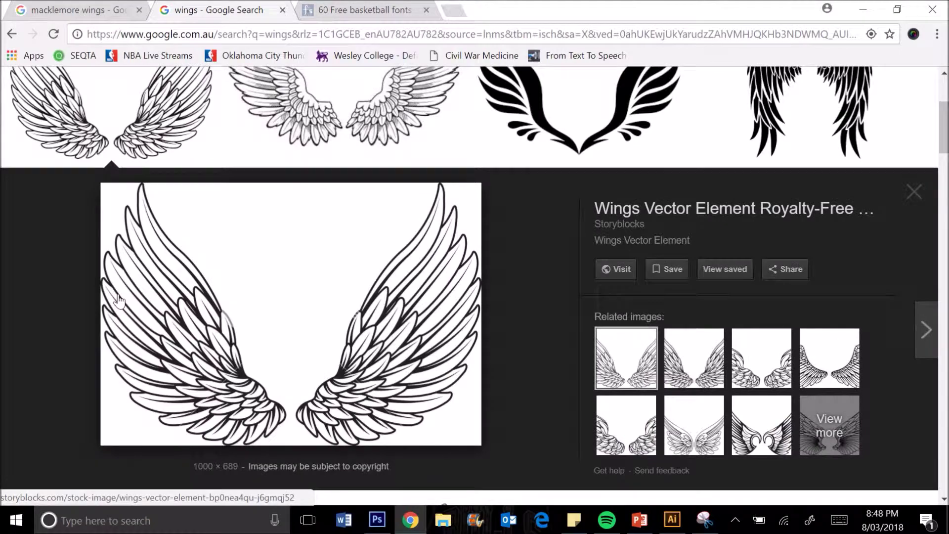
key("Right")
key("Right")
key("Right")
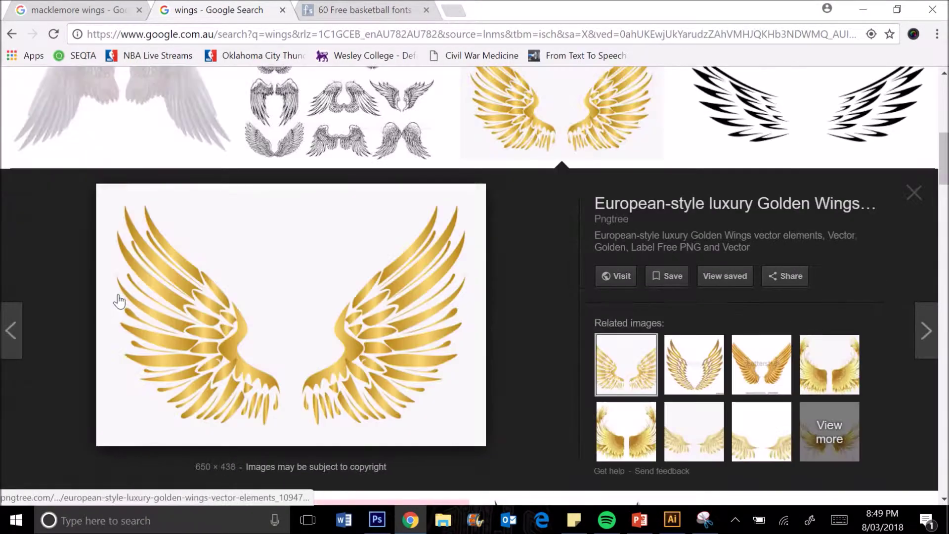
key("Right")
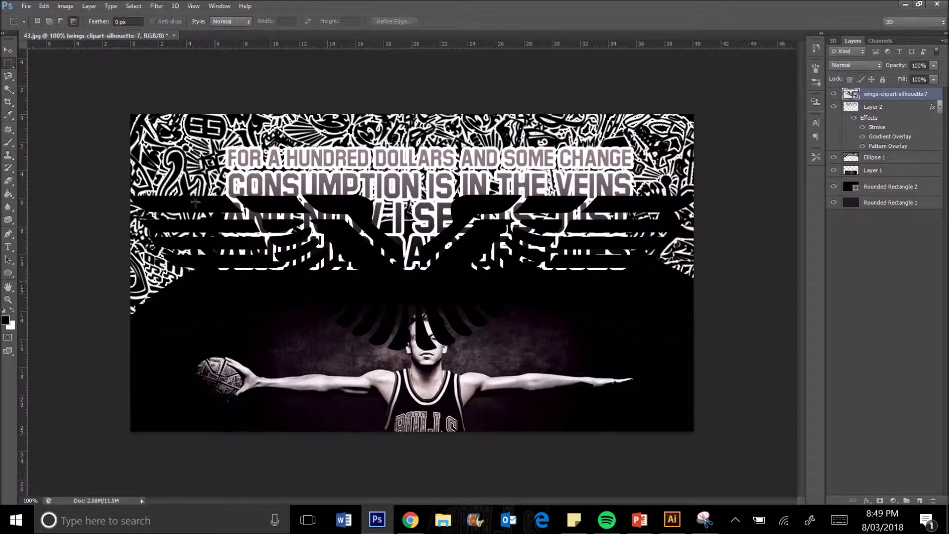
Step: Rasterize the wings and give them a Gradient Overlay instead of a white Stroke
left_click(475, 202)
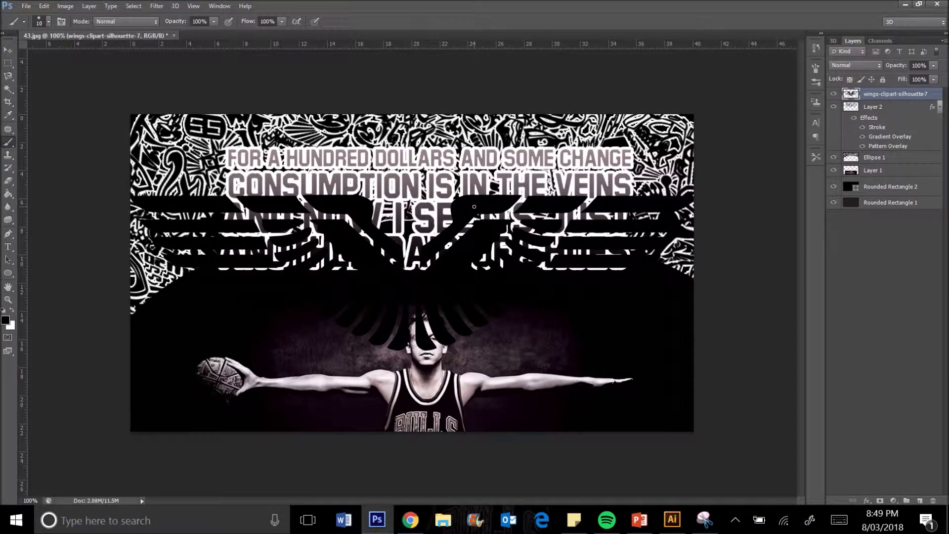
right_click(911, 95)
left_click(613, 59)
left_click(115, 406)
left_click(220, 435)
key("Return")
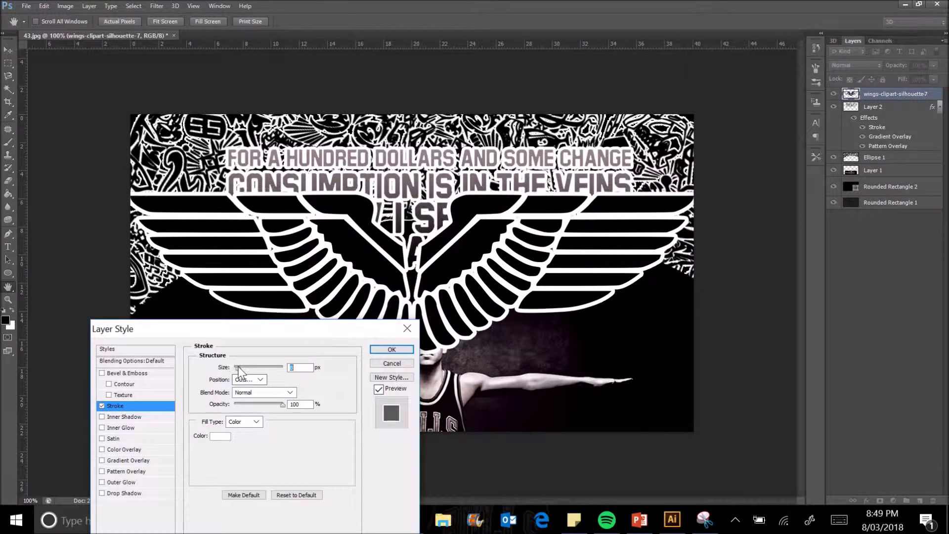
left_click(103, 460)
left_click(102, 405)
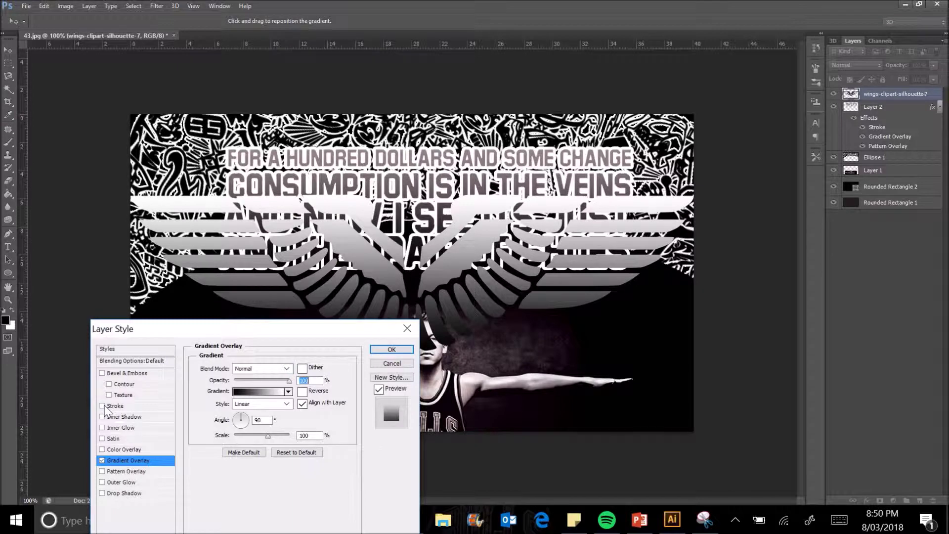
key("Return")
Step: Resize the wings, then marquee-select one wing piece to transform it
key("ctrl+t")
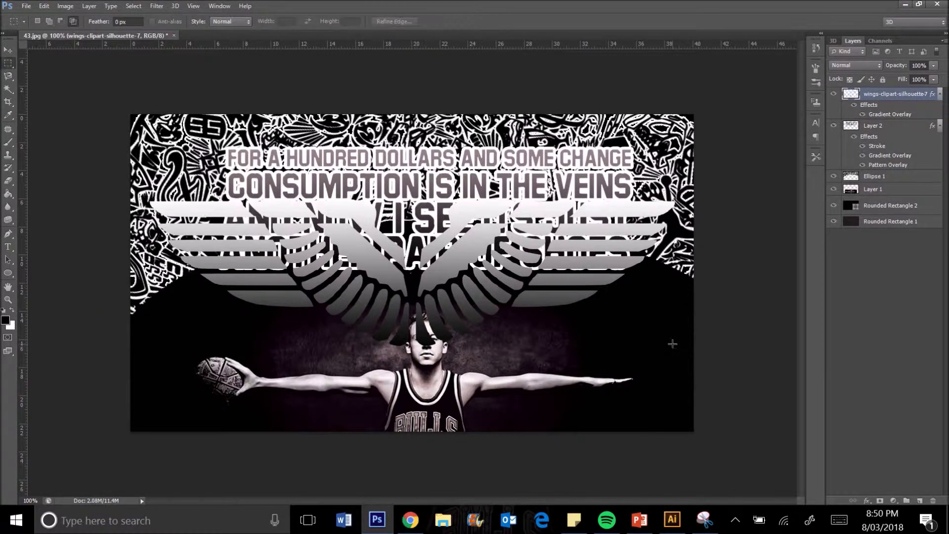
key("Return")
key("m")
left_click_drag(131, 173, 413, 436)
key("ctrl+t")
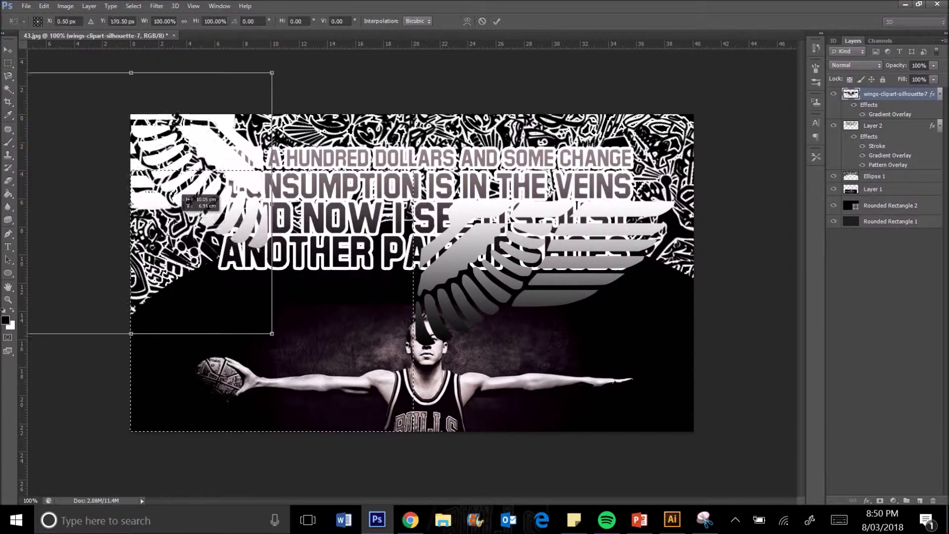
Step: Scale the wing piece down small and place it left of the lyrics
left_click_drag(42, 127, 150, 231)
left_click_drag(207, 276, 208, 227)
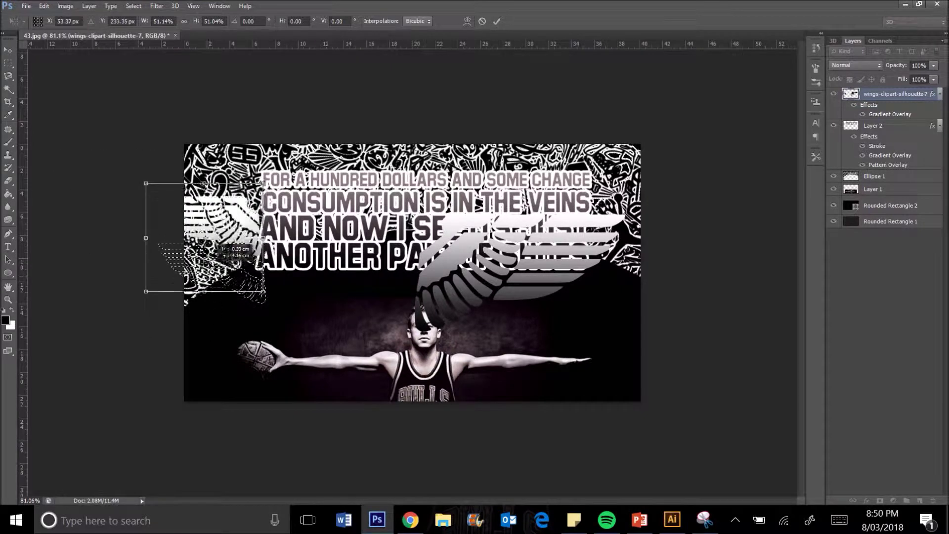
key("Return")
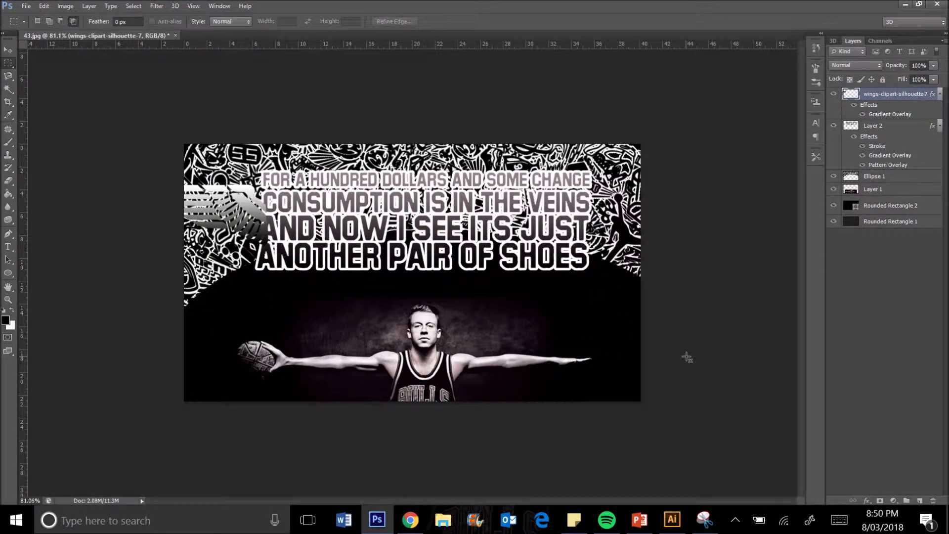
Step: Duplicate the wing, flip it horizontally, and move the mirrored copy right of the lyrics
key("ctrl+j")
key("ctrl+t")
right_click(209, 224)
key("Return")
left_click(7, 58)
left_click_drag(168, 192, 568, 193)
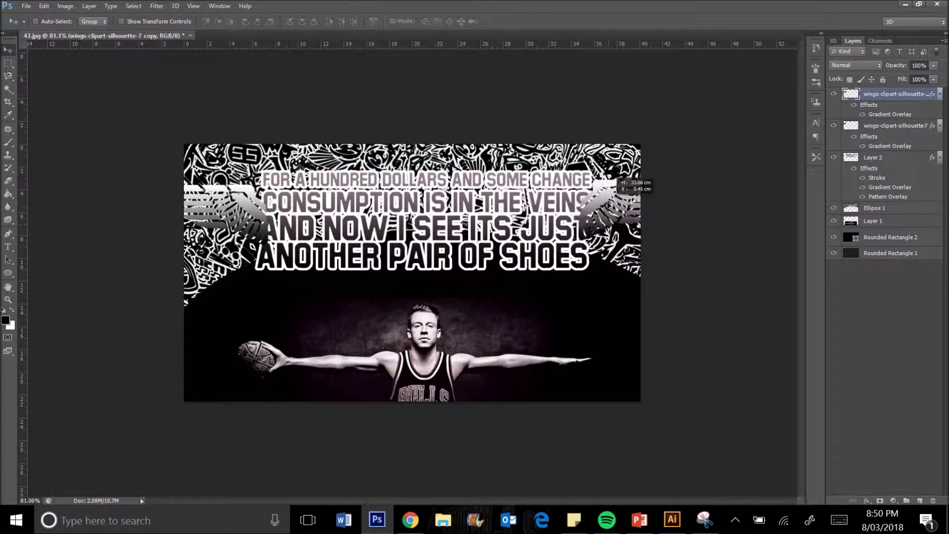
Step: Move the lyric text layer above both wing layers and select all three
left_click(873, 129, "shift")
left_click_drag(890, 127, 887, 202)
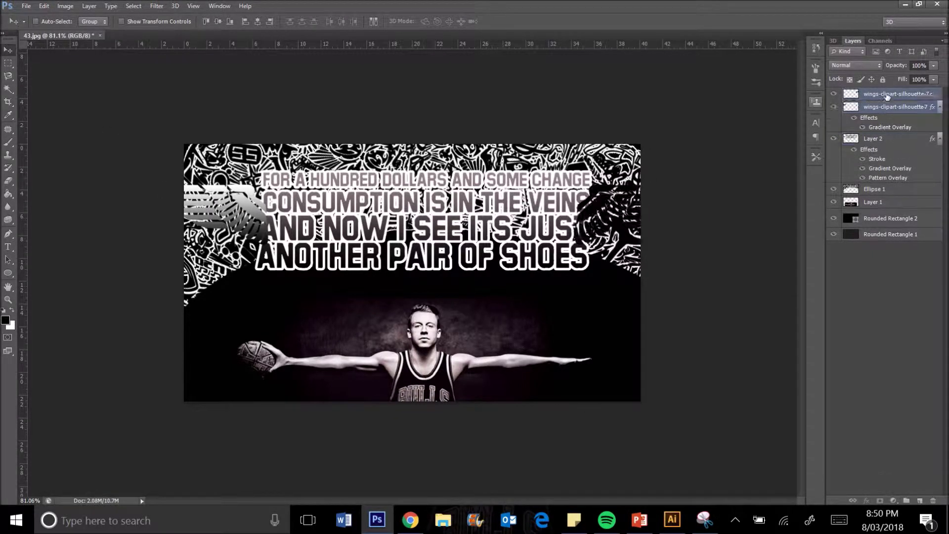
left_click(872, 93, "shift")
Step: Shrink the text-and-wings group and reposition it up and to the left
key("ctrl+t")
key("Escape")
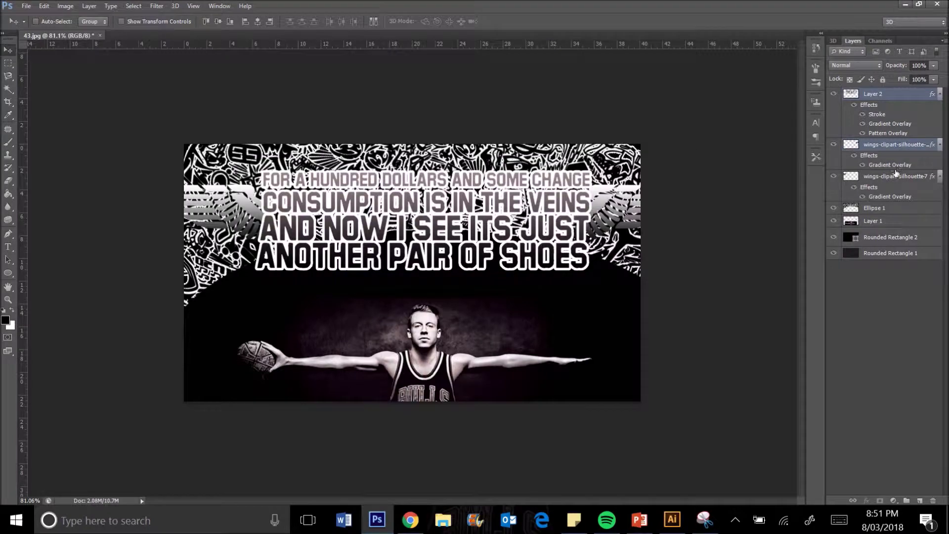
key("ctrl+t")
left_click_drag(494, 228, 492, 280)
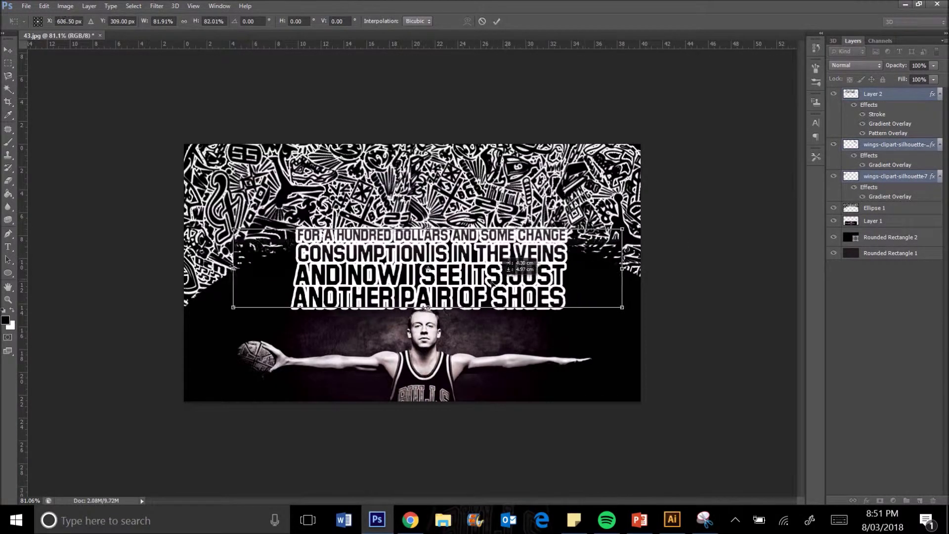
key("Return")
key("ctrl+1")
key("shift+Up")
key("shift+Up")
key("shift+Up")
key("shift+Up")
key("shift+Up")
key("shift+Up")
key("shift+Up")
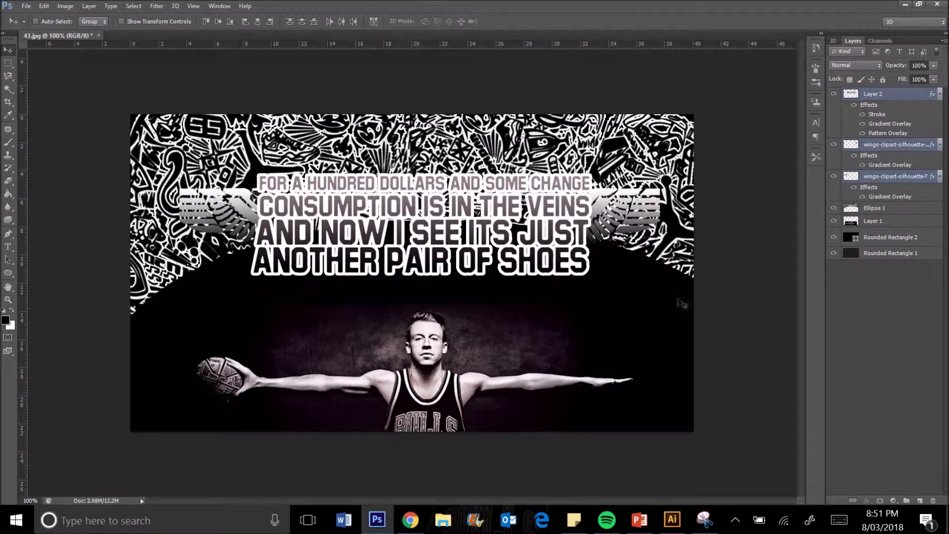
left_click_drag(379, 225, 374, 205)
left_click(851, 339)
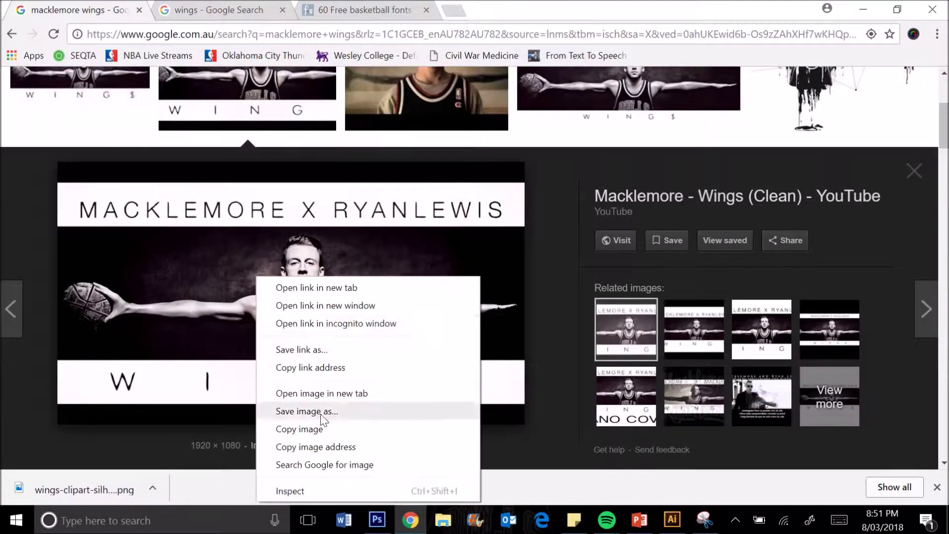
Step: Paste the Macklemore WINGS cover as a new layer, switch to Magic Wand, and zoom in
key("ctrl+v")
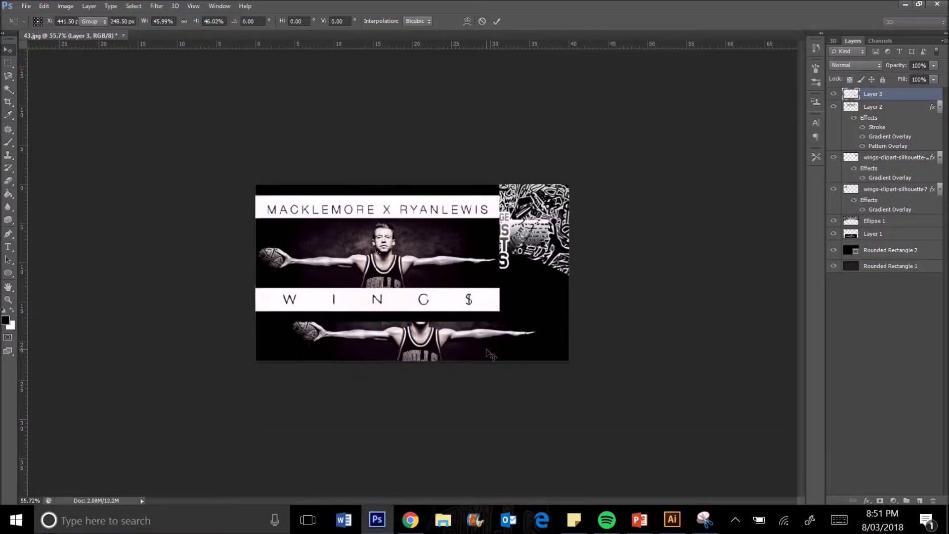
key("w")
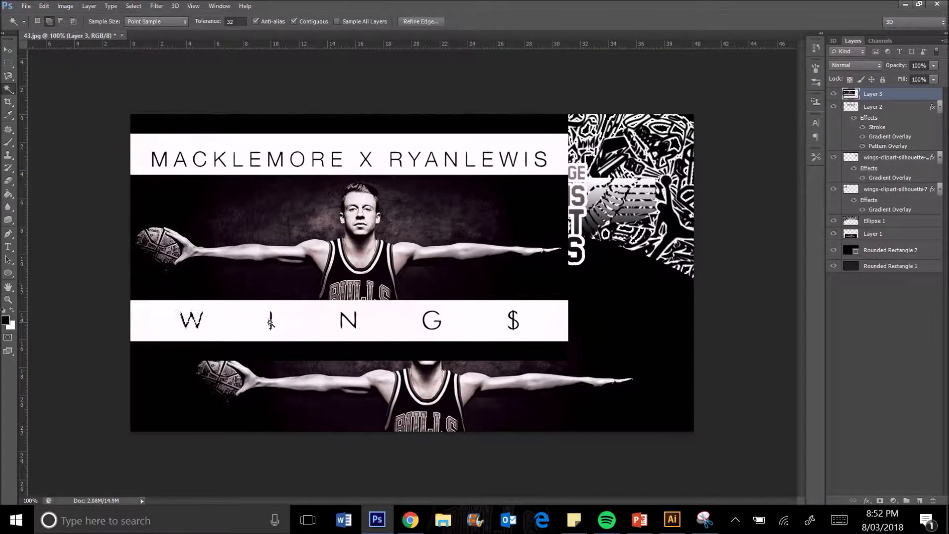
key("ctrl+plus")
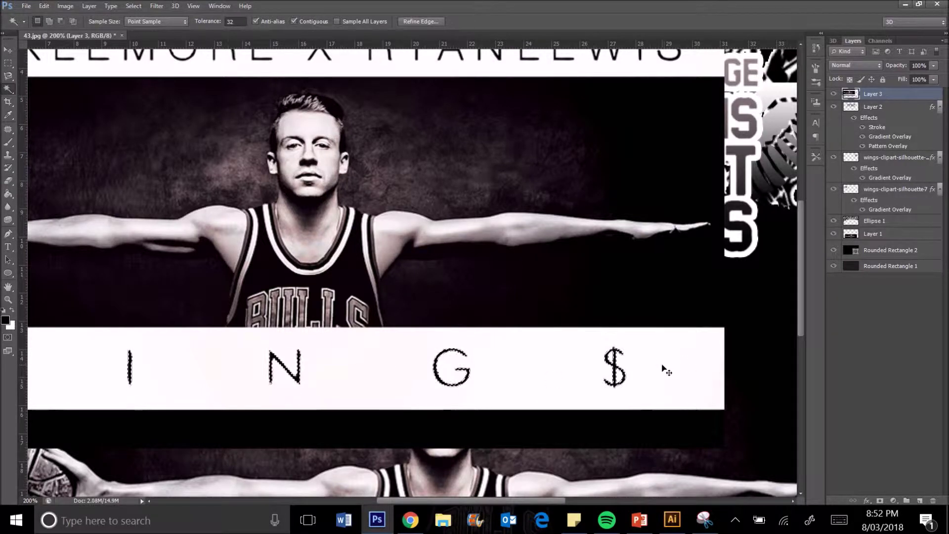
Step: Move the WINGS letters down above the photo and delete the rest of the cover
key("ctrl+minus")
key("ctrl+t")
left_click_drag(437, 322, 516, 414)
key("Return")
key("m")
key("Delete")
Step: Raise the letter I and lower the letter W to start the arch
left_click_drag(521, 420, 528, 292)
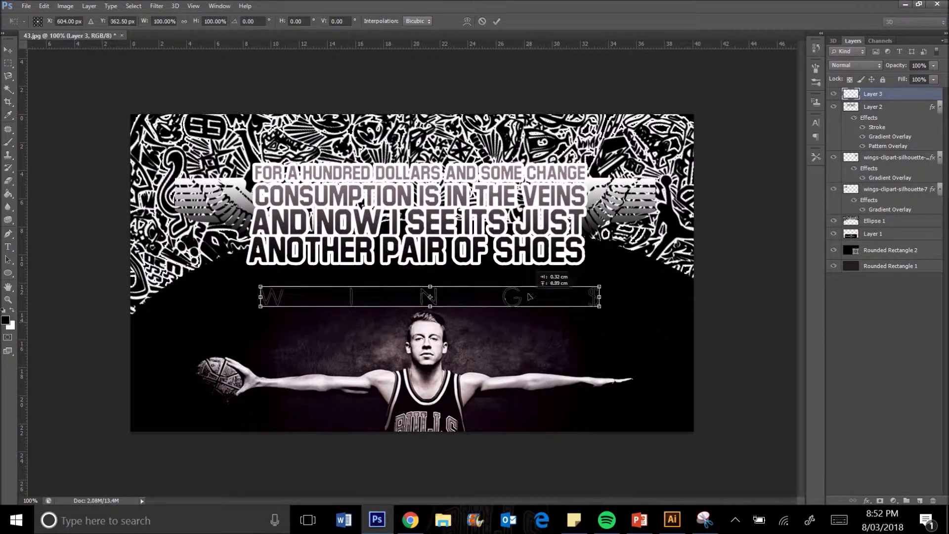
key("ctrl+t")
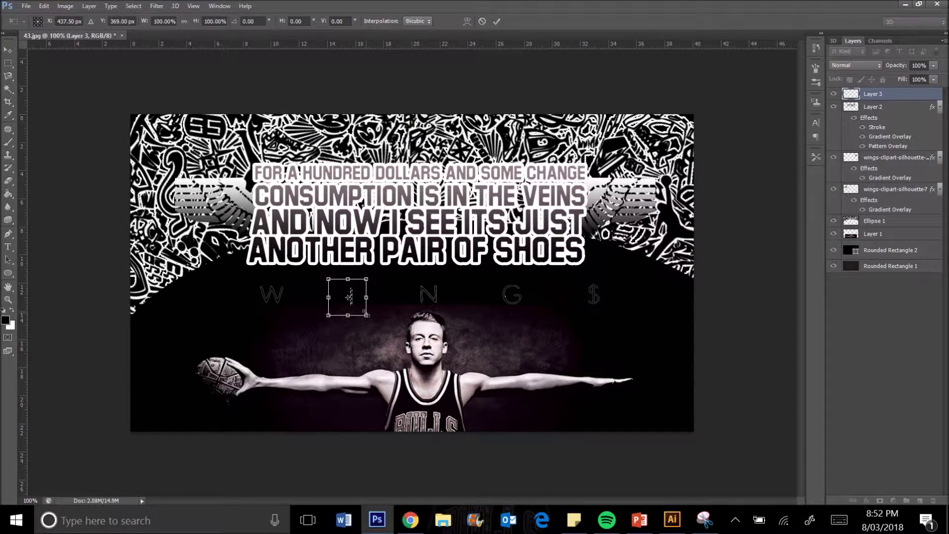
key("Return")
left_click_drag(216, 267, 307, 313)
key("ctrl+t")
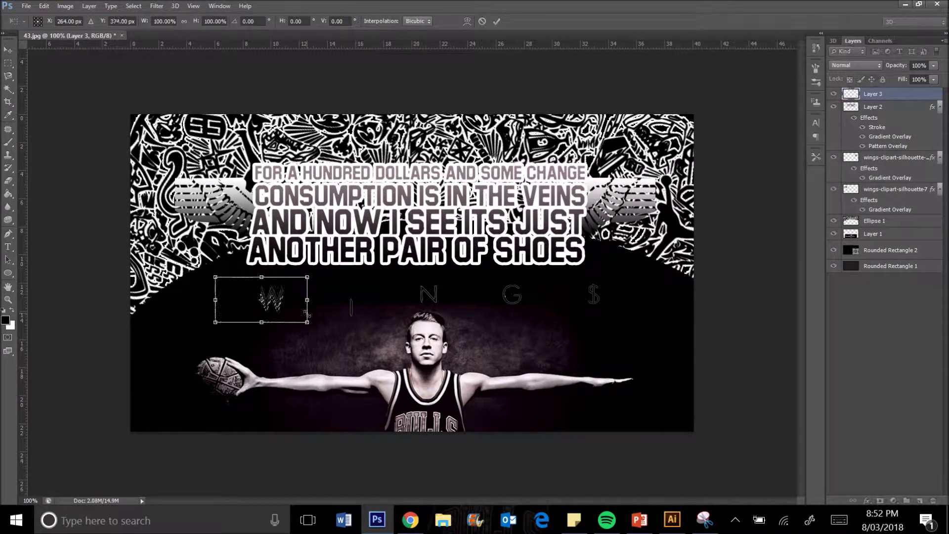
key("shift+Down")
key("shift+Down")
key("shift+Down")
key("Return")
Step: Lower the G and the $ sign slightly to complete the arch
left_click_drag(500, 284, 549, 318)
key("ctrl+t")
key("shift+Down")
key("shift+Down")
key("shift+Down")
key("Return")
left_click_drag(576, 275, 614, 319)
key("ctrl+t")
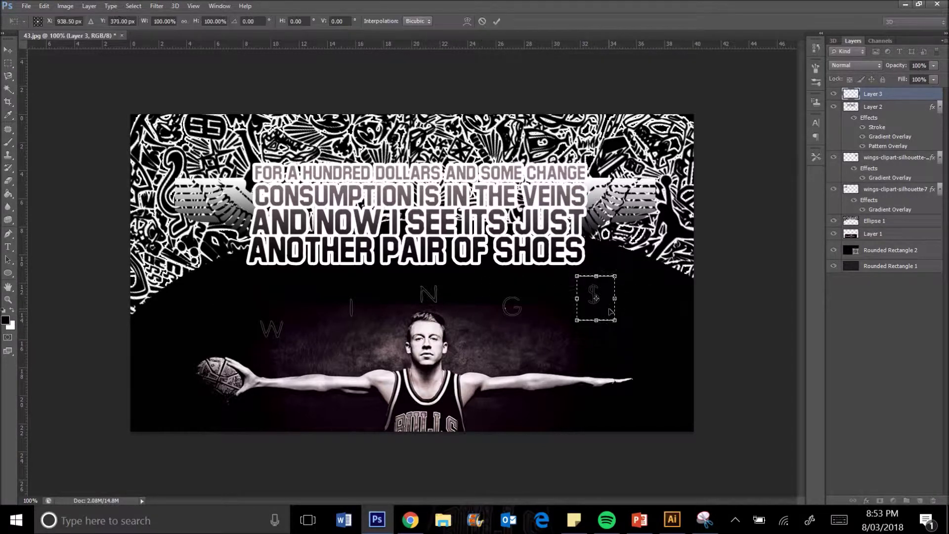
key("shift+Down")
key("shift+Down")
key("Return")
Step: Give the letters layer a white Stroke layer style
double_click(878, 95)
left_click(115, 405)
left_click(220, 435)
left_click(104, 262)
left_click(347, 255)
left_click(391, 349)
Step: Merge the letters layer with the rest of the poster
right_click(860, 94)
left_click(629, 375)
left_click(65, 6)
left_click(188, 30)
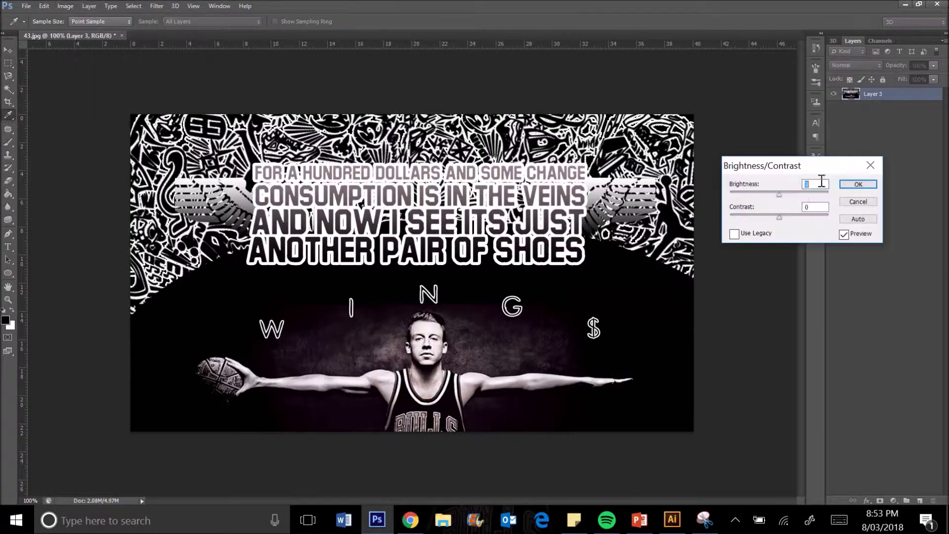
Step: Set Brightness/Contrast to brightness -33 and contrast -50
type("-33")
left_click_drag(779, 218, 741, 220)
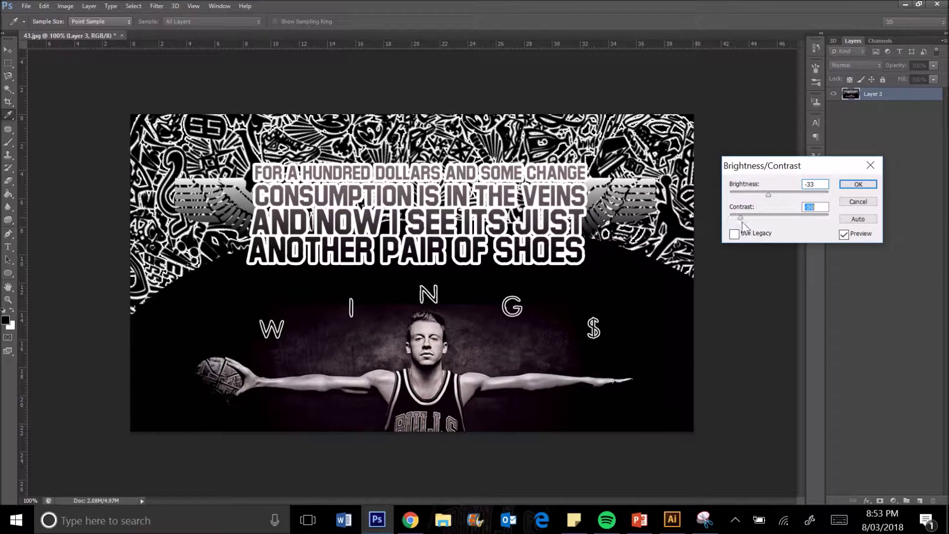
left_click(858, 184)
Step: Shift the poster's hue to -135 with Hue/Saturation
left_click(66, 6)
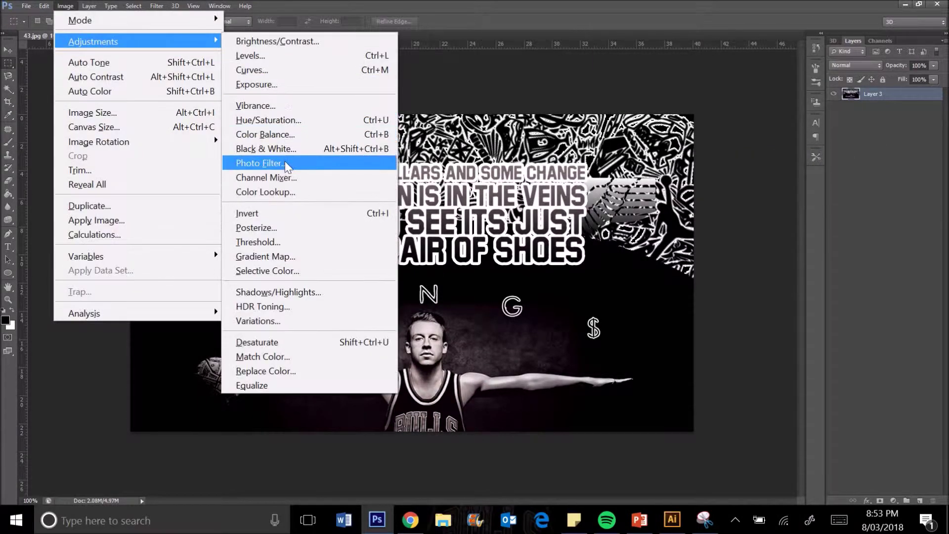
left_click(257, 125)
left_click_drag(765, 247, 730, 247)
left_click(870, 198)
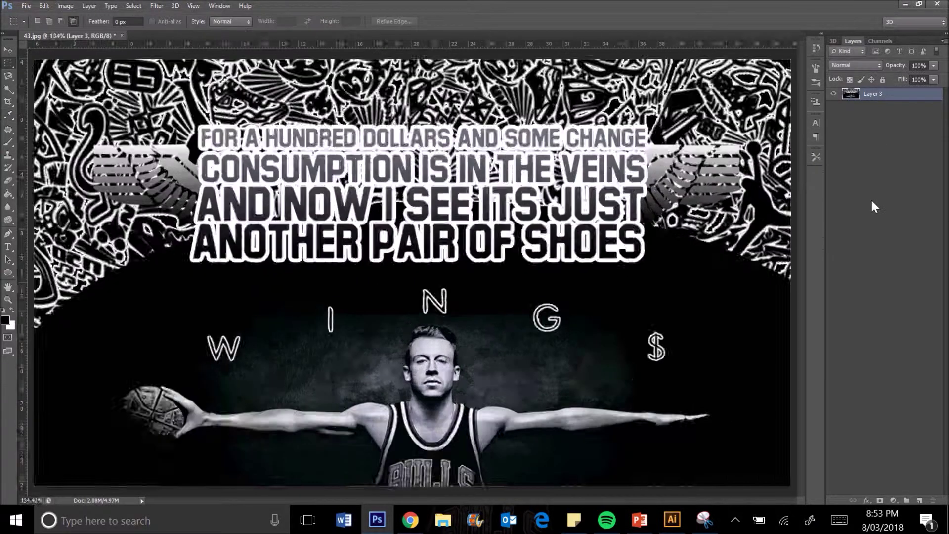